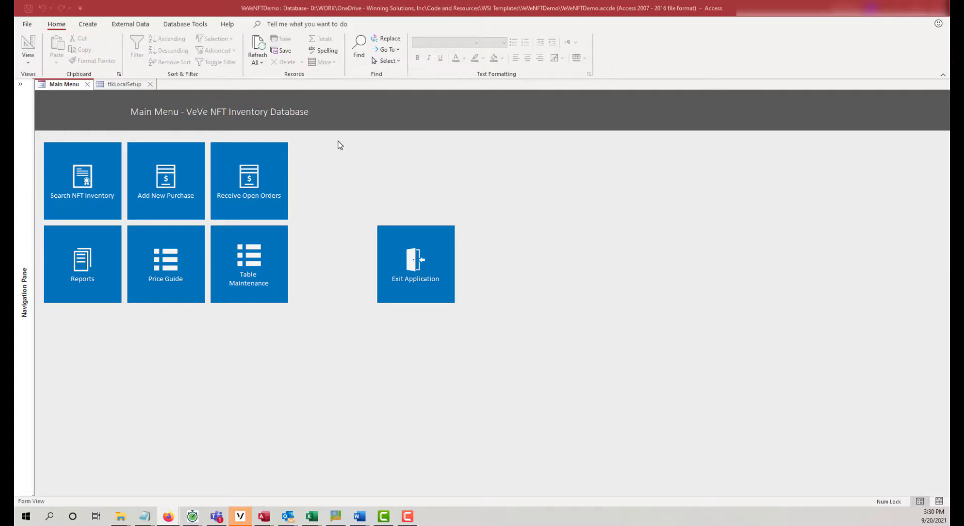
# Step: Close the tlkLocalSetup table and open the table maintenance form from the main menu
pyautogui.click(150, 84)
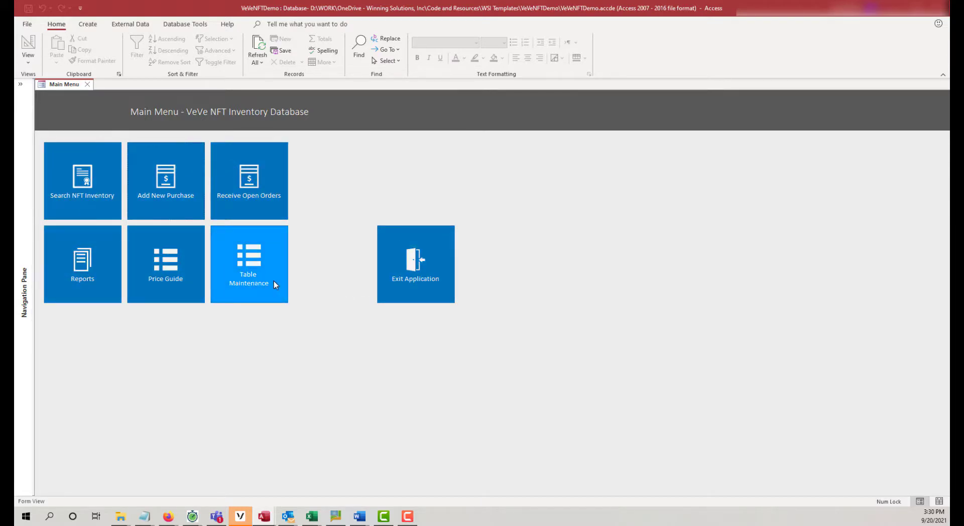
pyautogui.click(248, 273)
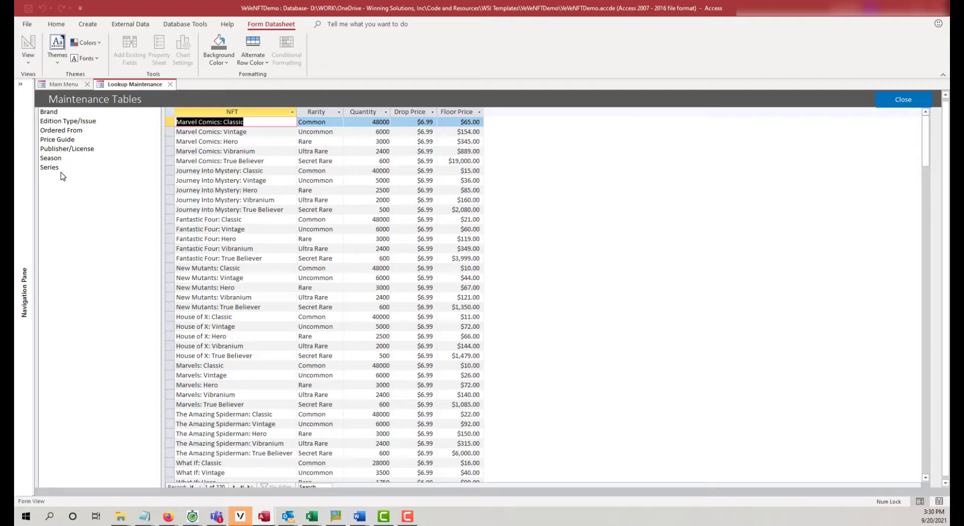
# Step: Review the entries of the Brand, Edition Type/Issue and Ordered From lookup tables
pyautogui.click(50, 113)
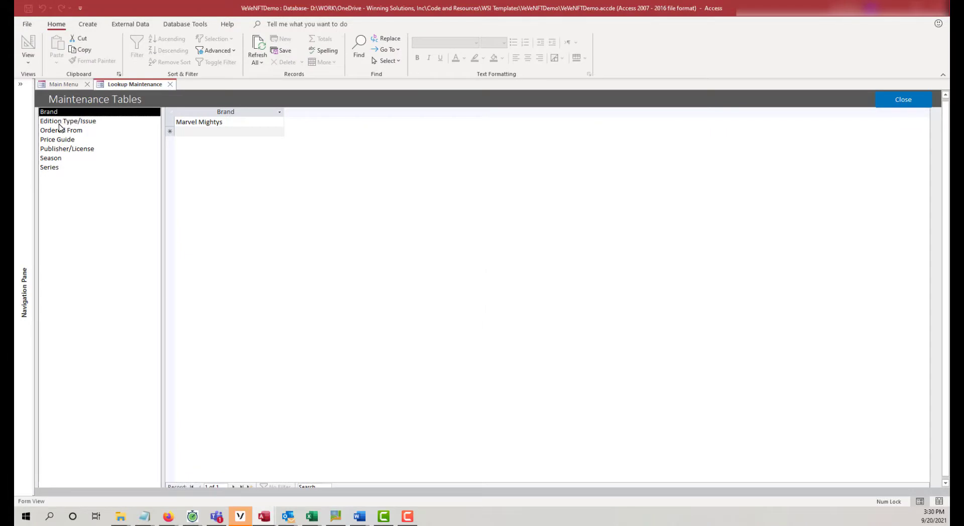
pyautogui.click(65, 123)
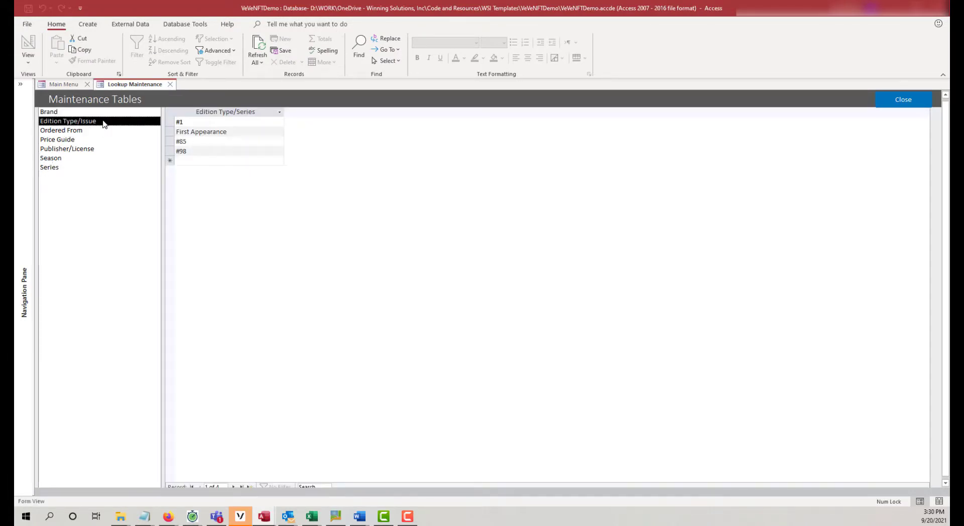
pyautogui.click(54, 113)
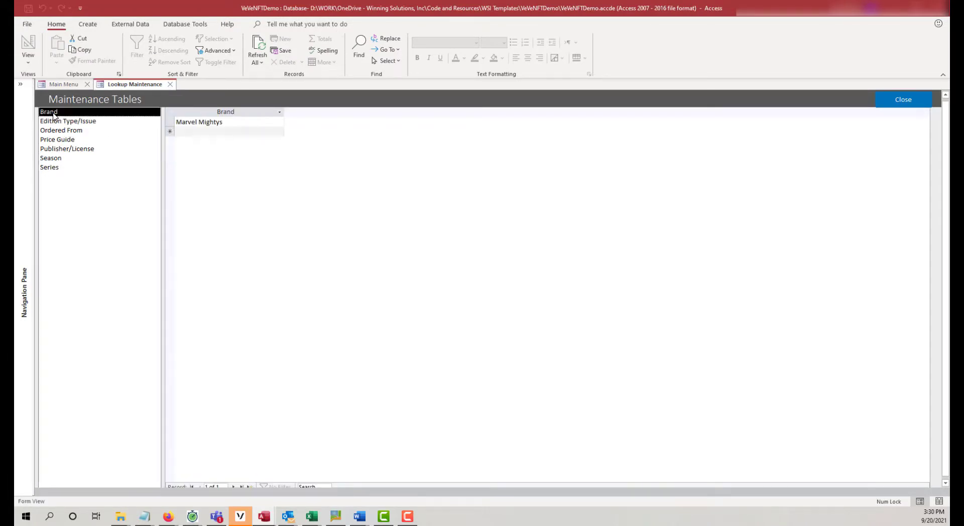
pyautogui.click(60, 123)
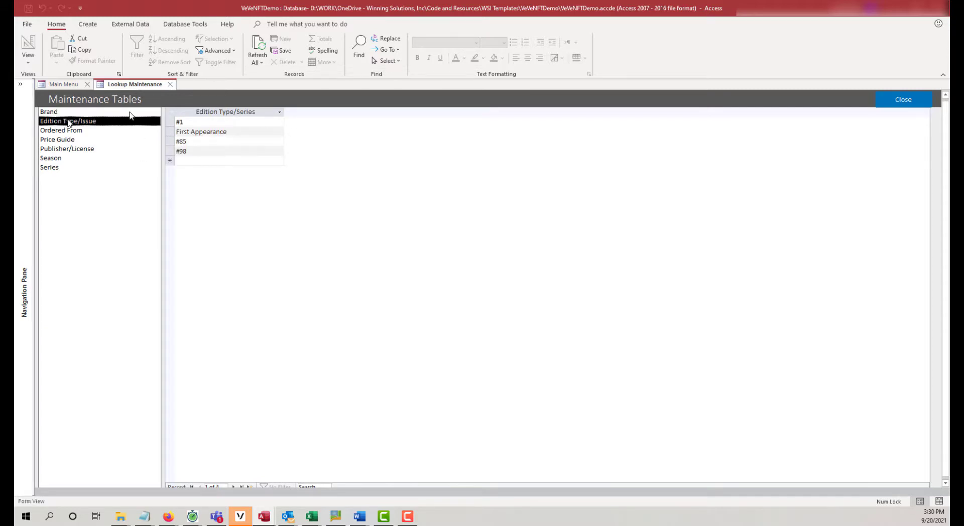
pyautogui.click(46, 131)
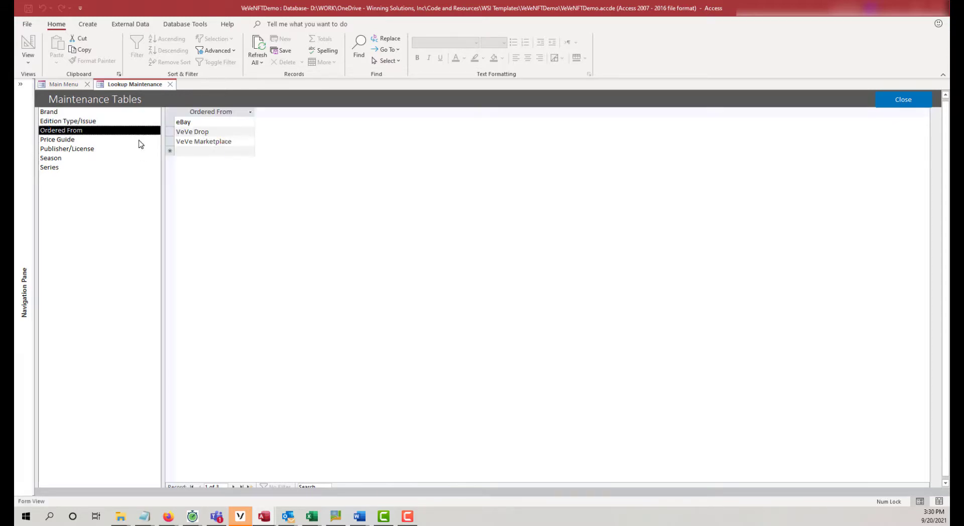
# Step: Examine the Price Guide maintenance table, including its Rarity, Quantity, Drop Price and Floor Price columns
pyautogui.click(59, 140)
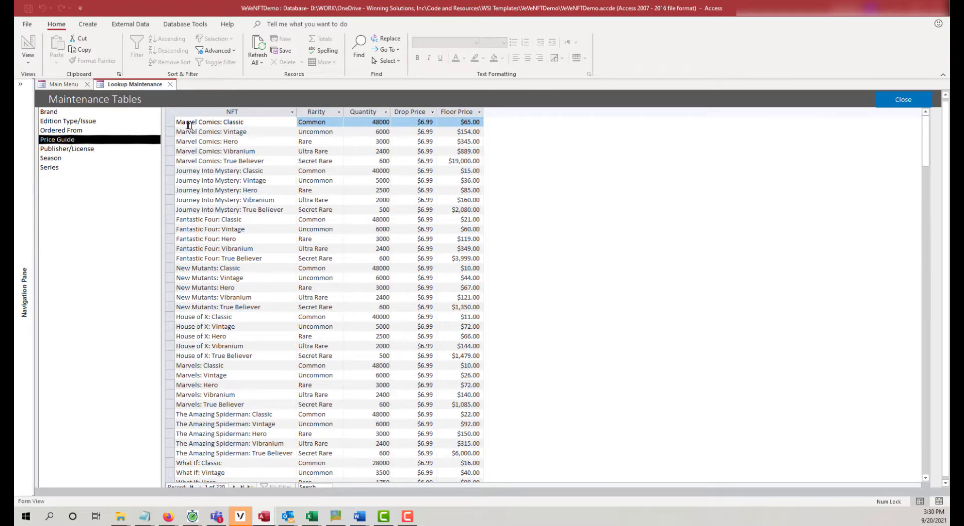
pyautogui.moveTo(171, 122); pyautogui.dragTo(172, 189)
pyautogui.click(317, 157)
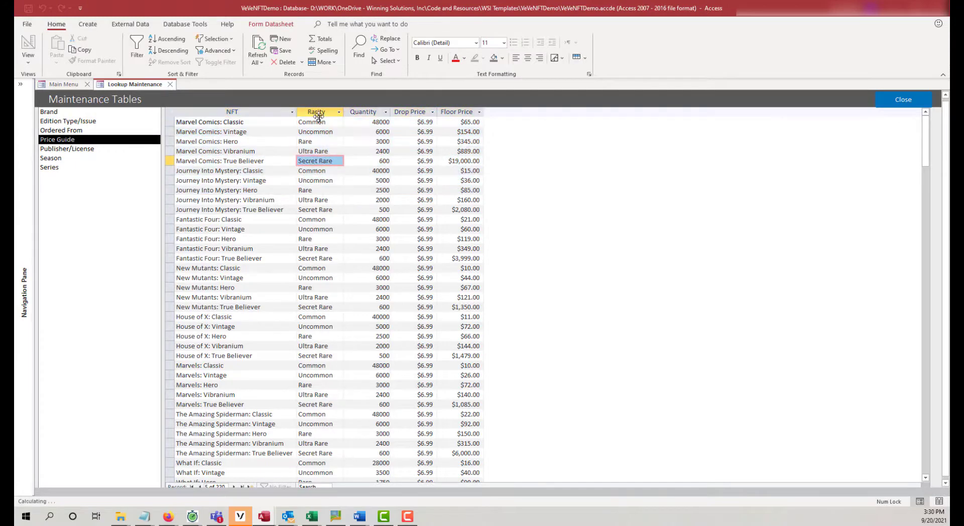
pyautogui.click(317, 111)
pyautogui.click(366, 111)
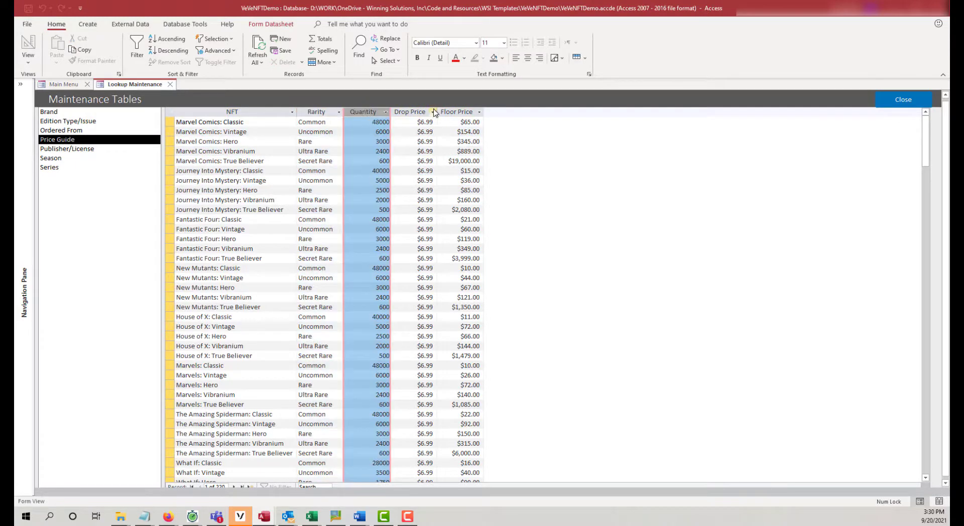
pyautogui.click(417, 112)
pyautogui.click(459, 113)
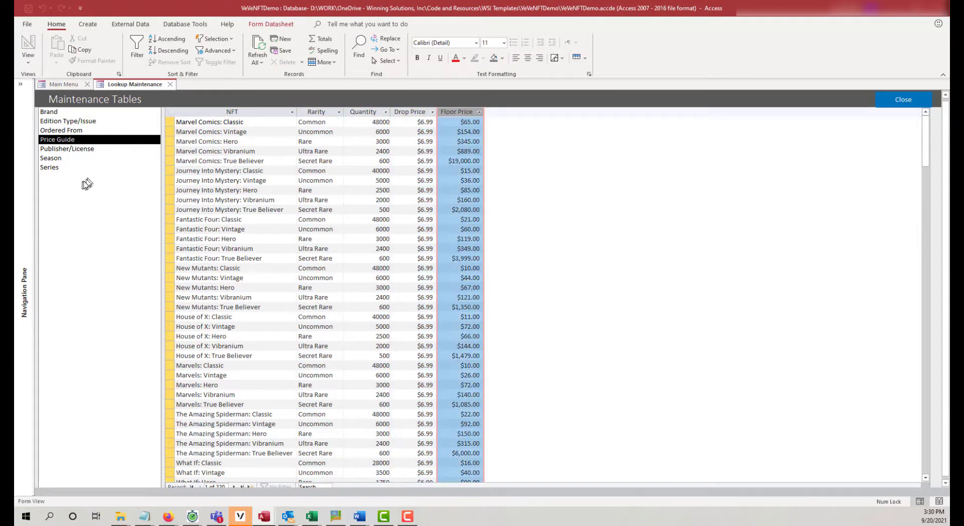
# Step: Add GreatNFTs as a new publisher in the Publisher/License lookup table
pyautogui.click(73, 149)
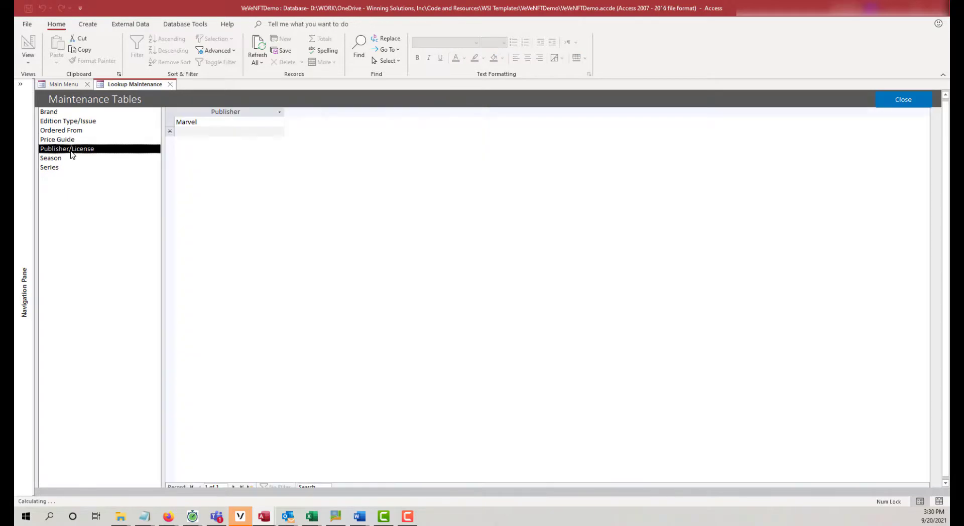
pyautogui.click(224, 131)
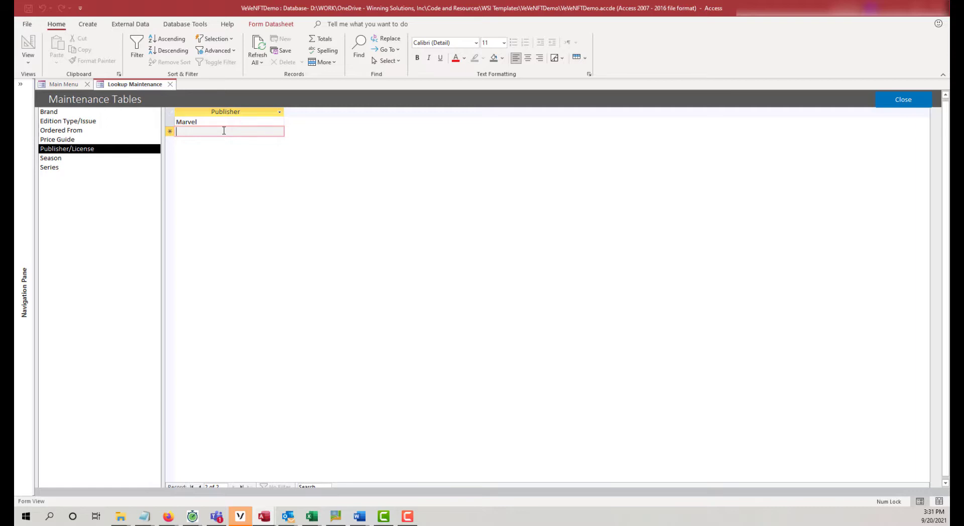
pyautogui.write('GreatNFTs')
pyautogui.press('Return')
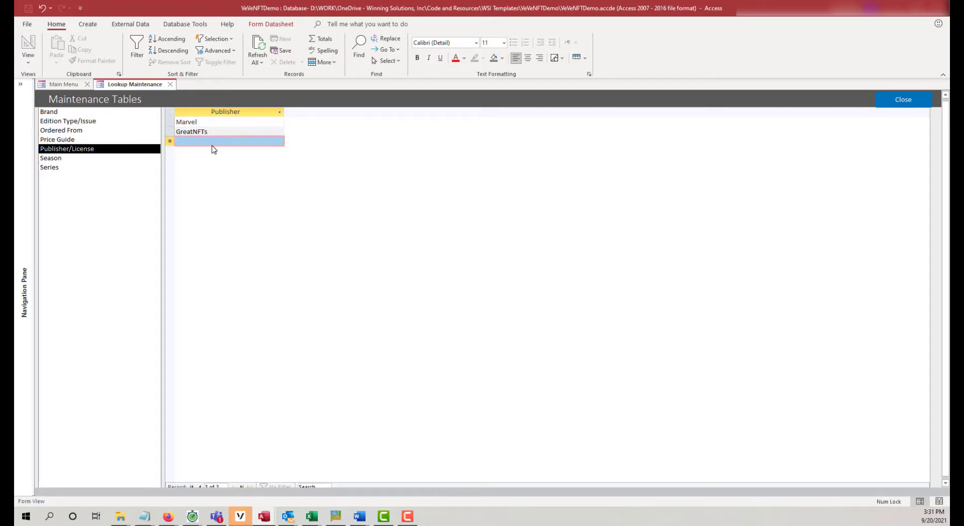
# Step: Review the Season and Series lookup tables, revisit the other maintenance tables, and close the maintenance form
pyautogui.click(59, 159)
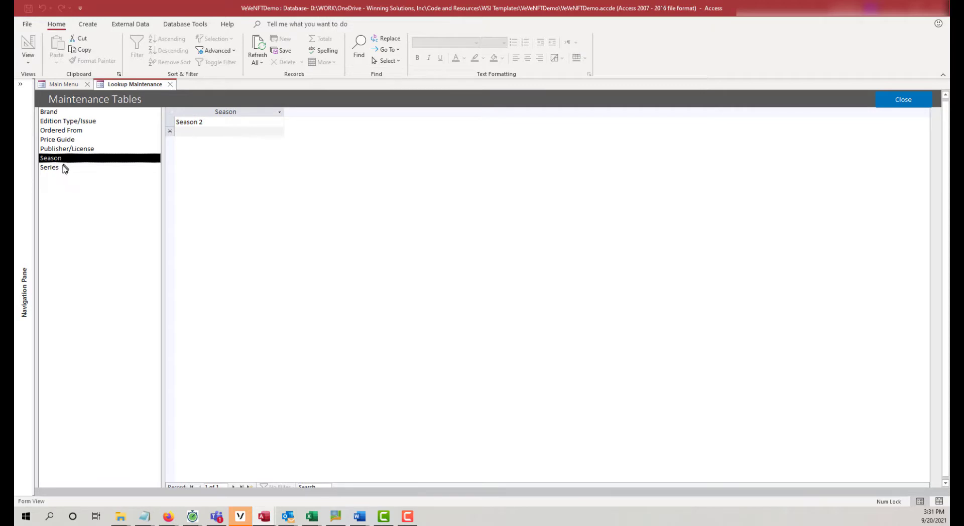
pyautogui.click(59, 172)
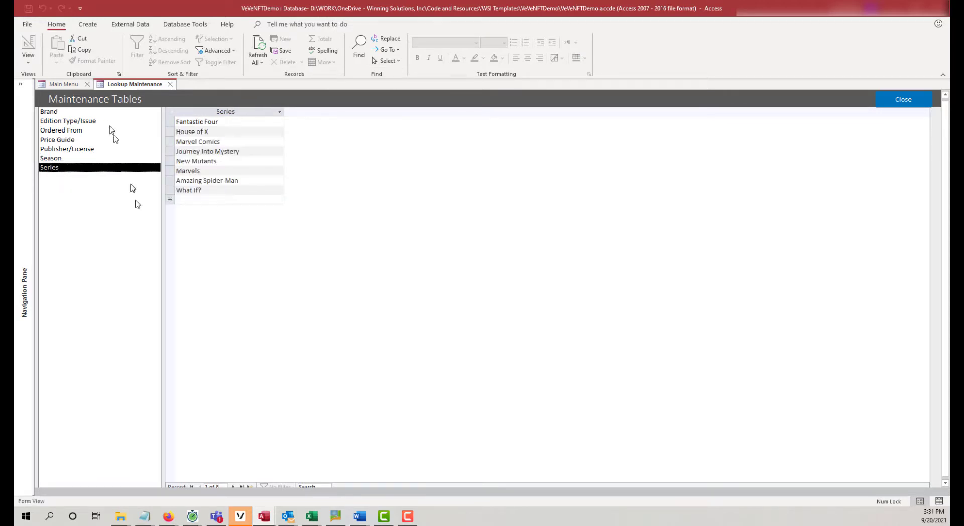
pyautogui.click(70, 159)
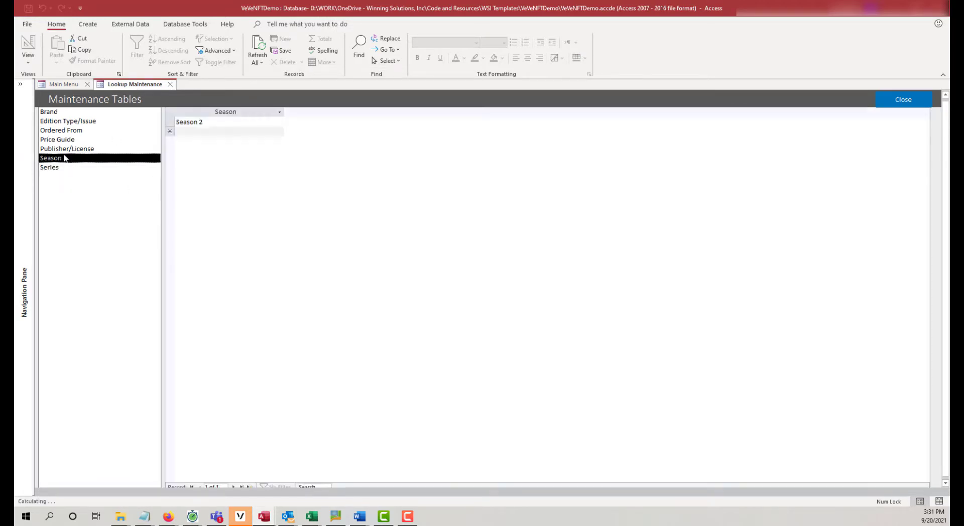
pyautogui.click(65, 149)
pyautogui.click(64, 140)
pyautogui.click(64, 130)
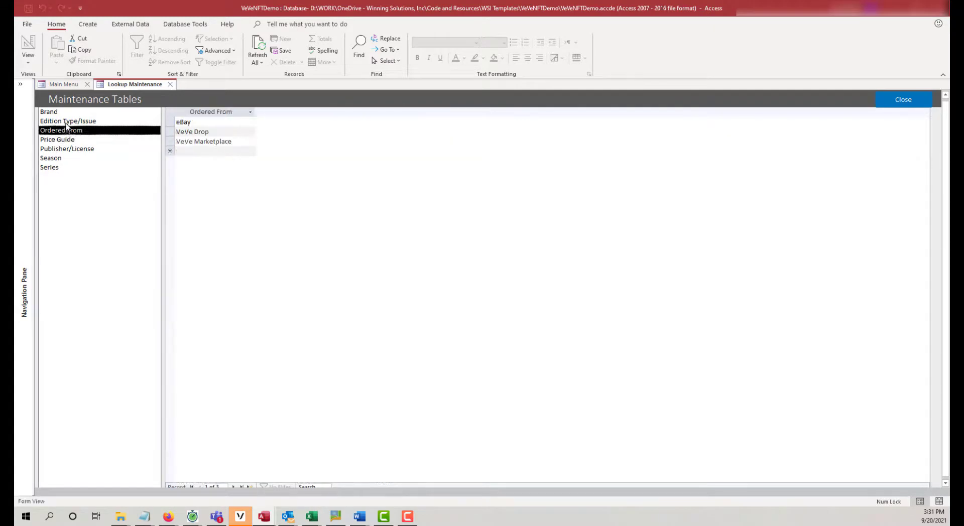
pyautogui.click(63, 121)
pyautogui.click(61, 112)
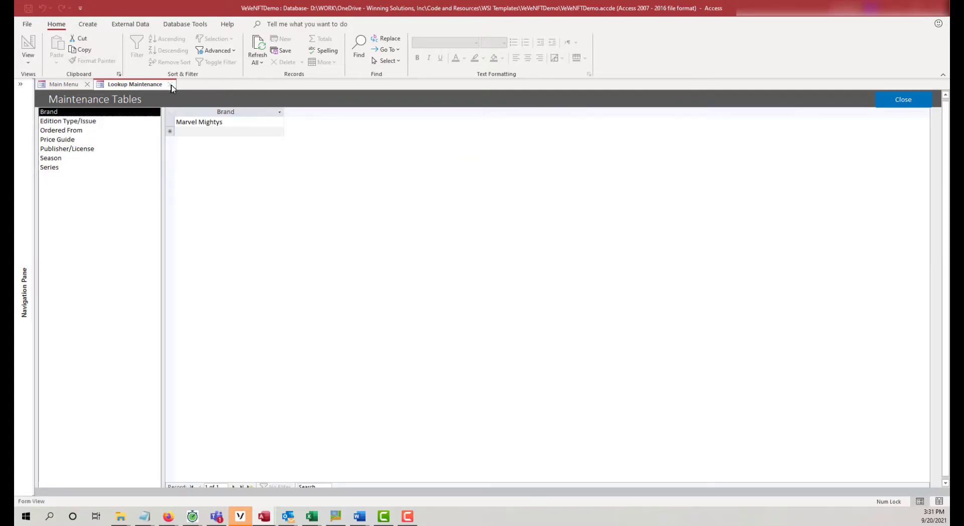
pyautogui.click(170, 84)
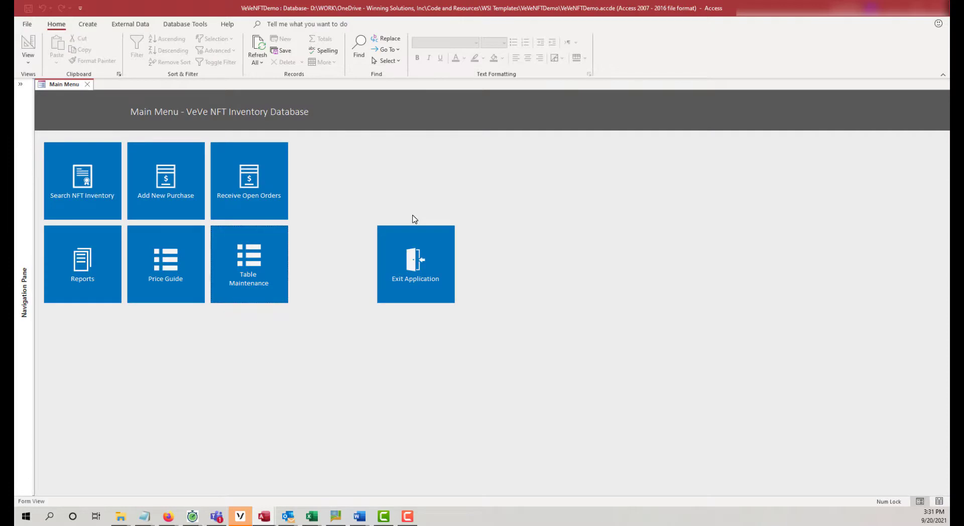
# Step: Open the price guide search from the main menu and look through the NFT records and their prices
pyautogui.click(176, 252)
pyautogui.scroll(-9, 132, 467)
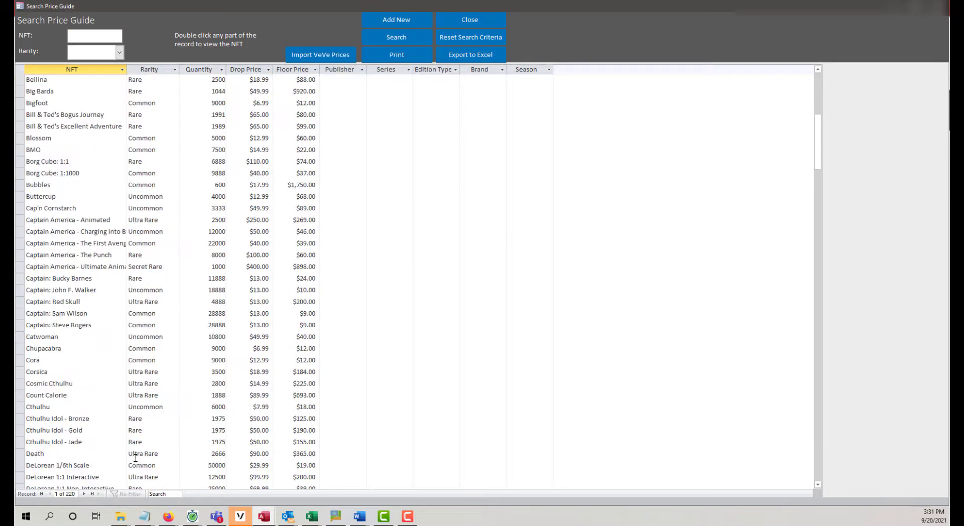
pyautogui.scroll(5, 120, 136)
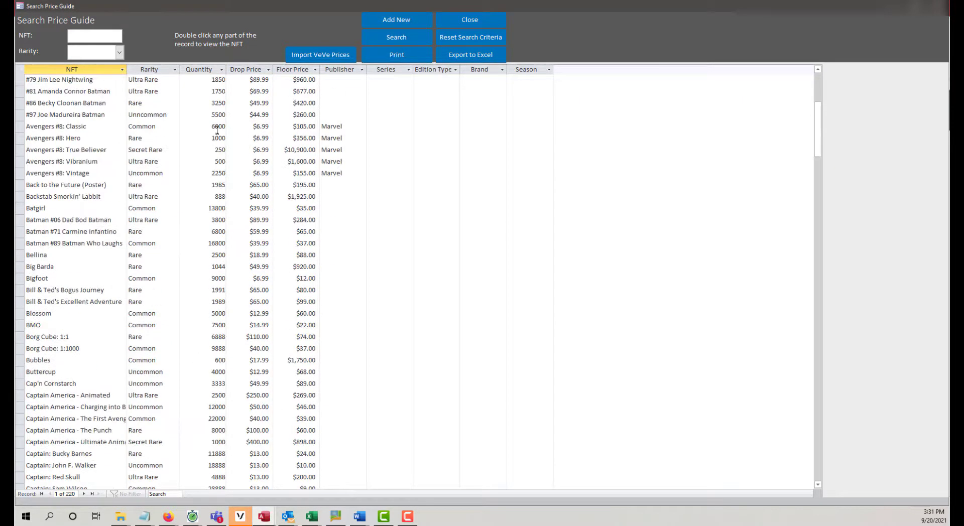
pyautogui.click(242, 102)
pyautogui.press('F2')
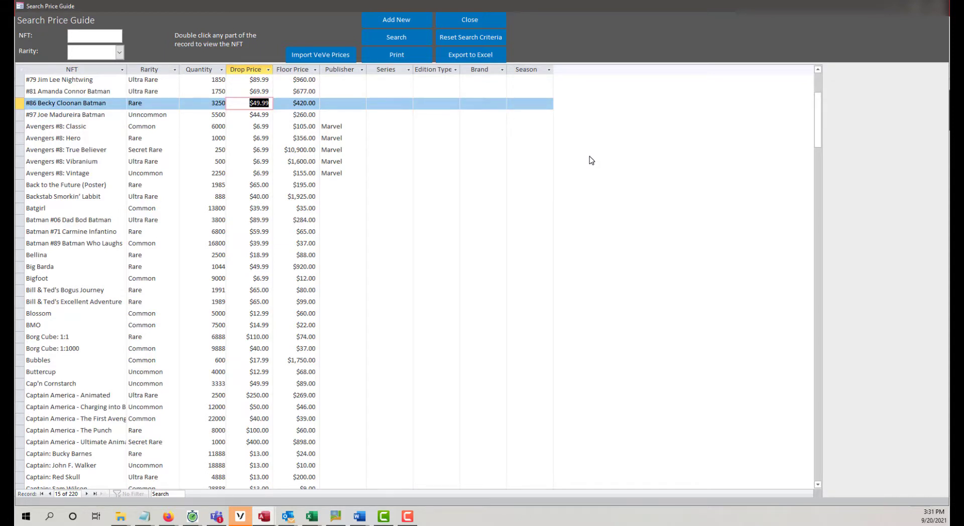
# Step: Search the price guide for NFTs with Rarity set to Rare and look through the matching records
pyautogui.click(119, 52)
pyautogui.click(115, 63)
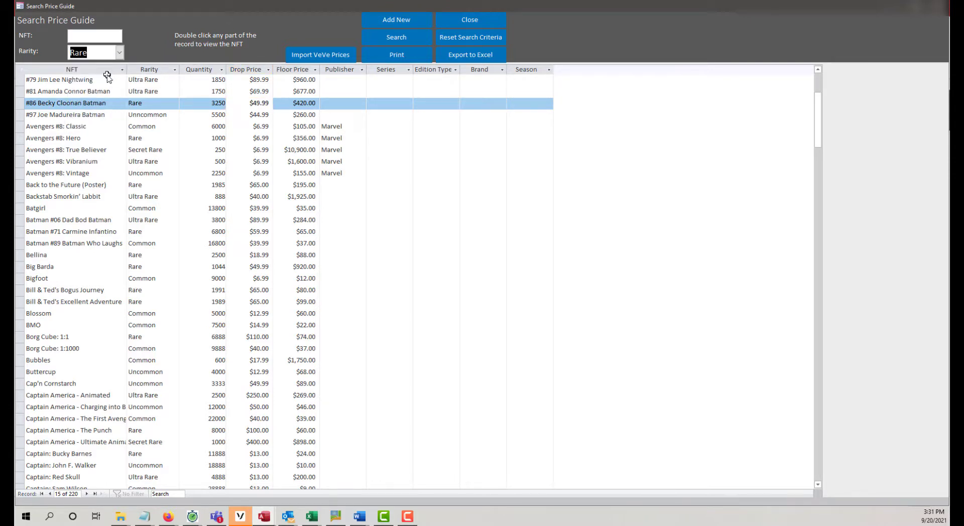
pyautogui.click(380, 36)
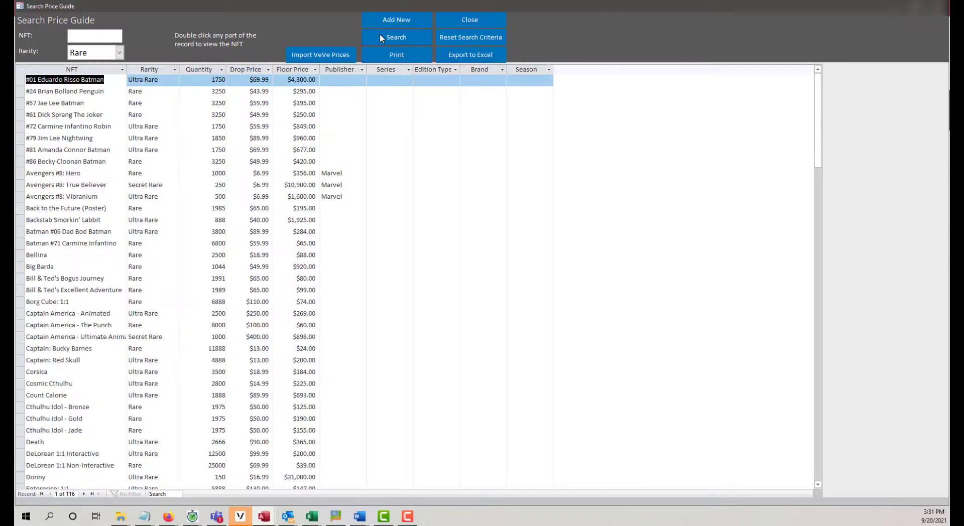
pyautogui.scroll(-8, 160, 387)
pyautogui.scroll(8, 147, 430)
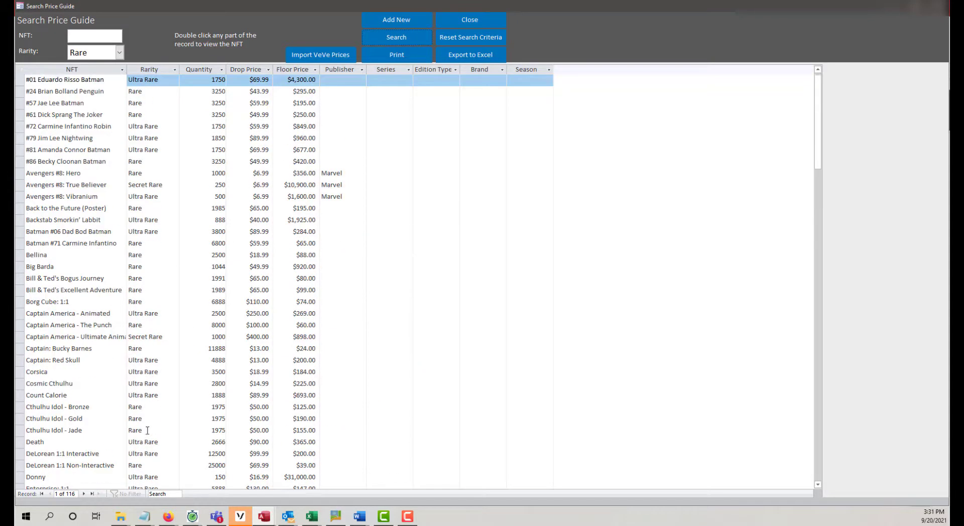
# Step: Reset the price guide search criteria and rerun the search to list all NFTs
pyautogui.click(120, 52)
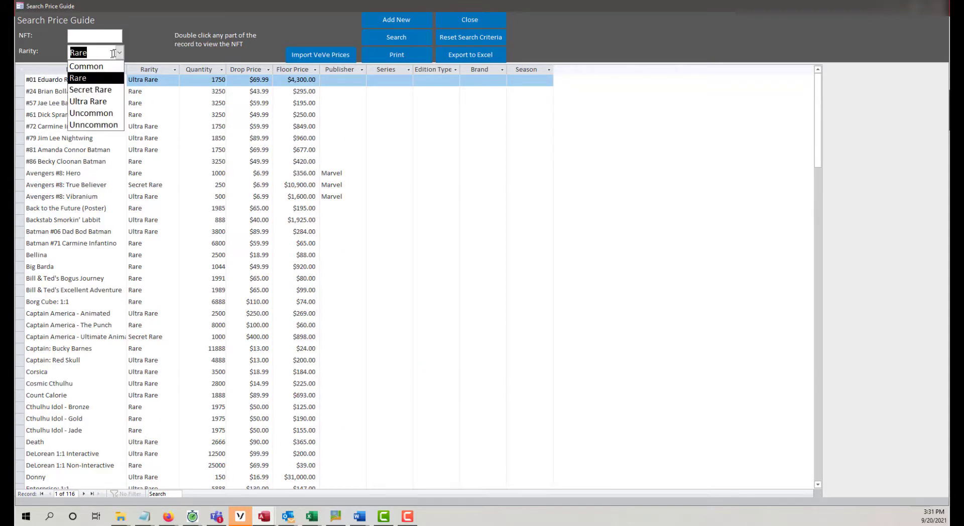
pyautogui.click(489, 42)
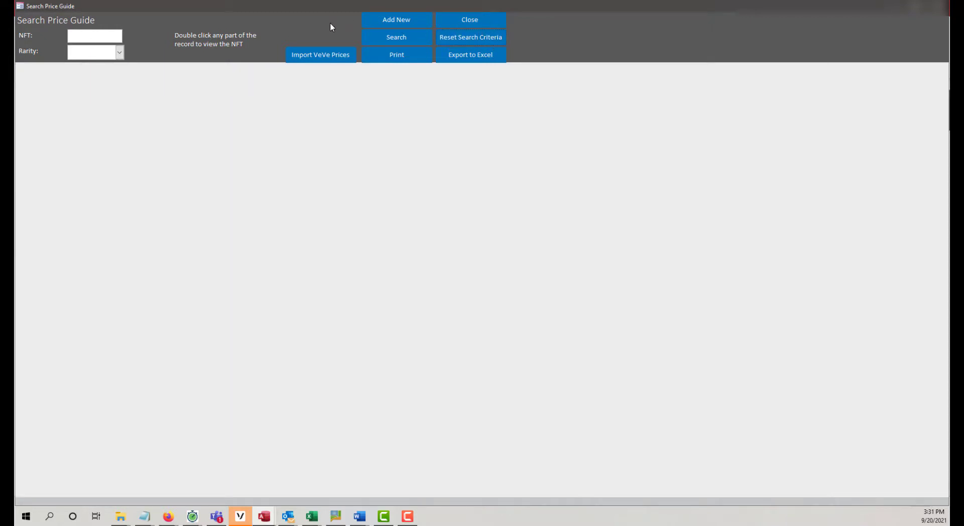
pyautogui.click(391, 37)
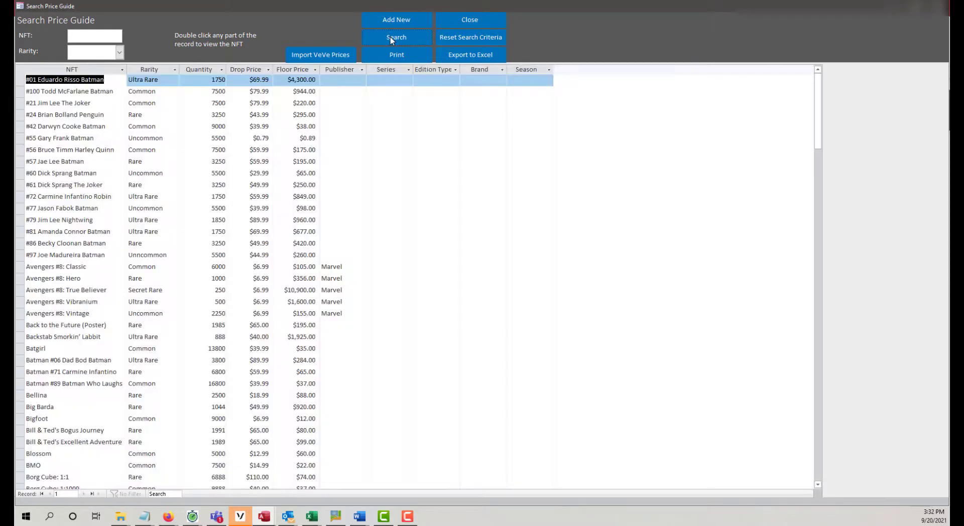
# Step: Open the price guide record of #97 Joe Madureira Batman and set its Publisher to Marvel
pyautogui.click(56, 255)
pyautogui.doubleClick(56, 254)
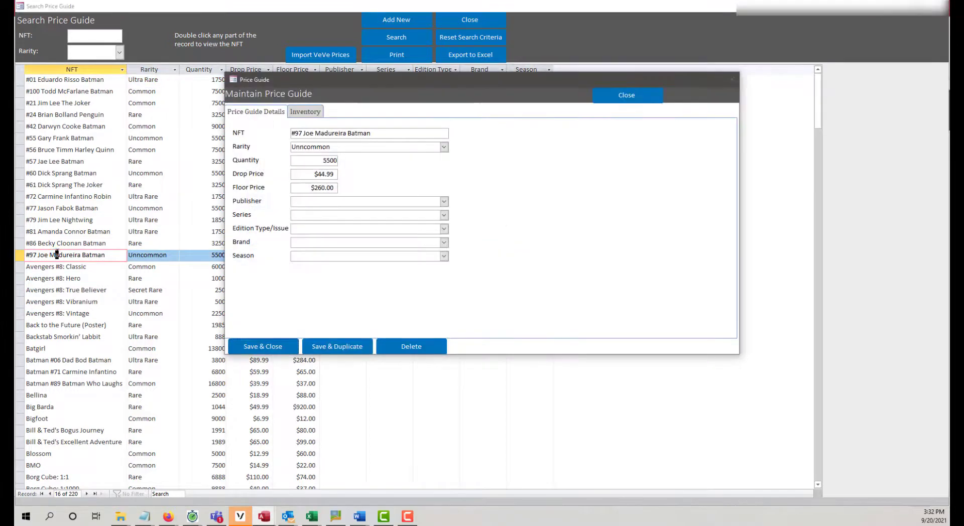
pyautogui.moveTo(278, 76); pyautogui.dragTo(219, 78)
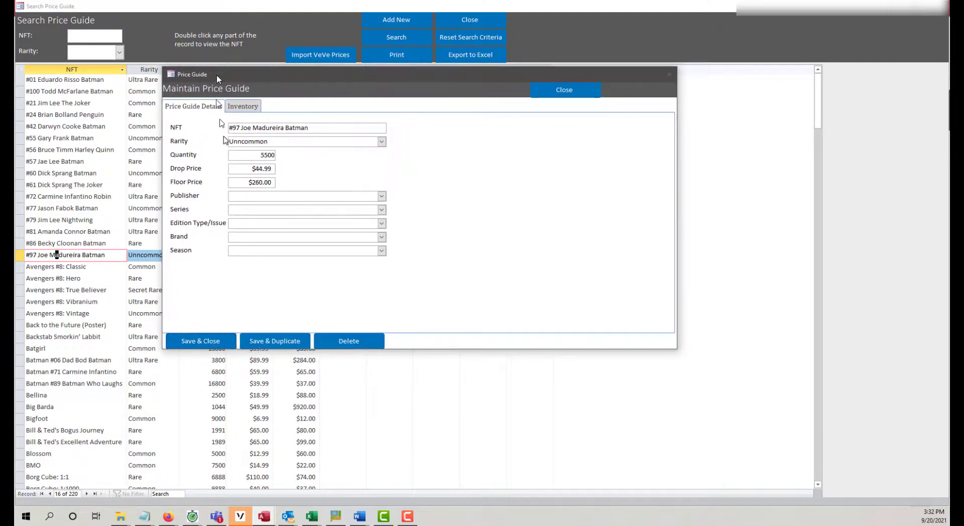
pyautogui.click(382, 197)
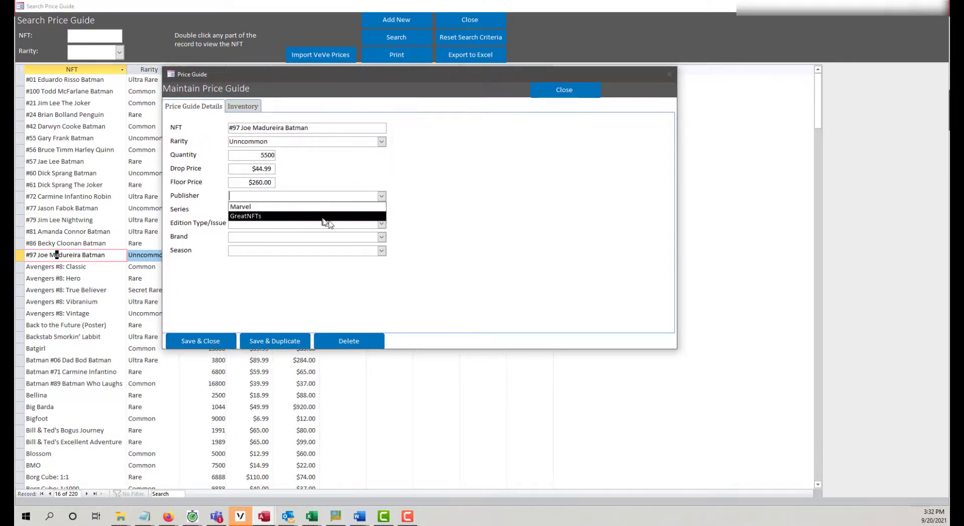
pyautogui.click(321, 207)
# Step: Pick Amazing Spider-Man as the NFT's Series and replace it with Fantastic Four
pyautogui.click(382, 210)
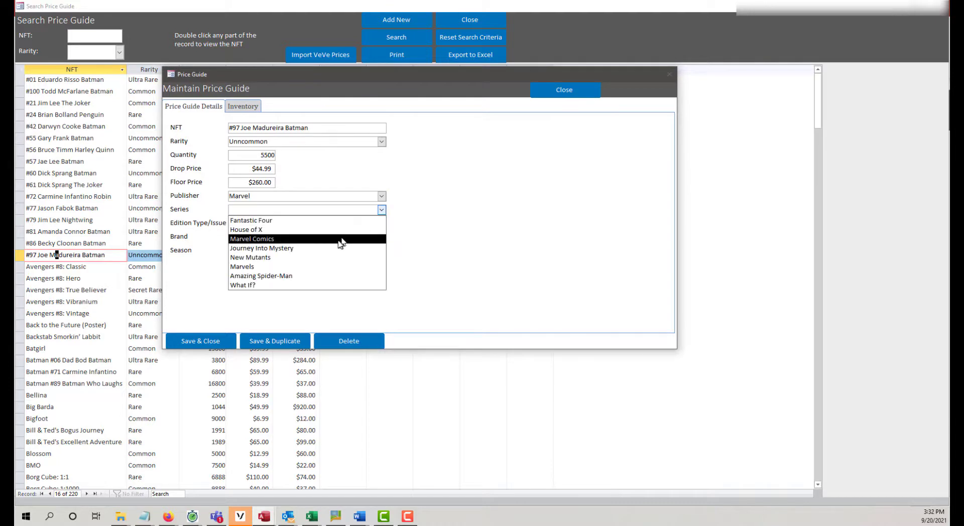
pyautogui.click(320, 277)
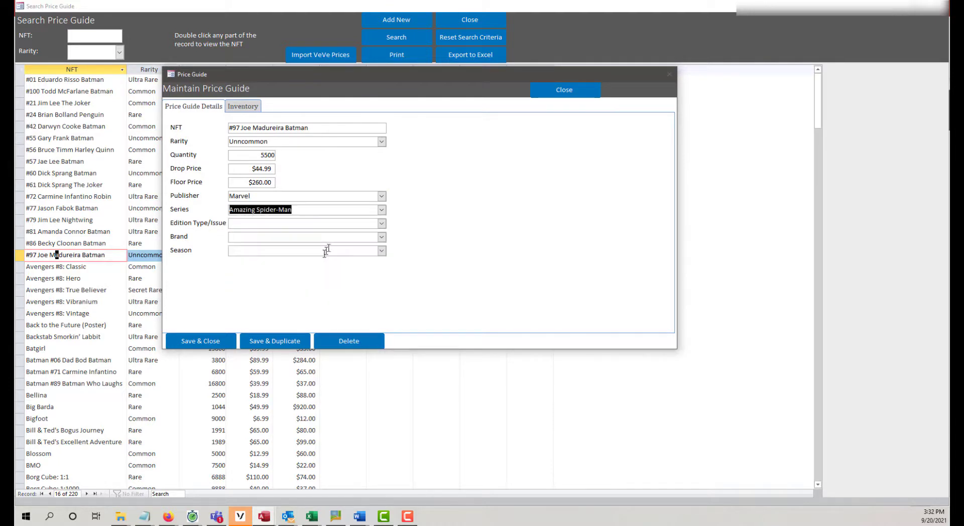
pyautogui.click(381, 209)
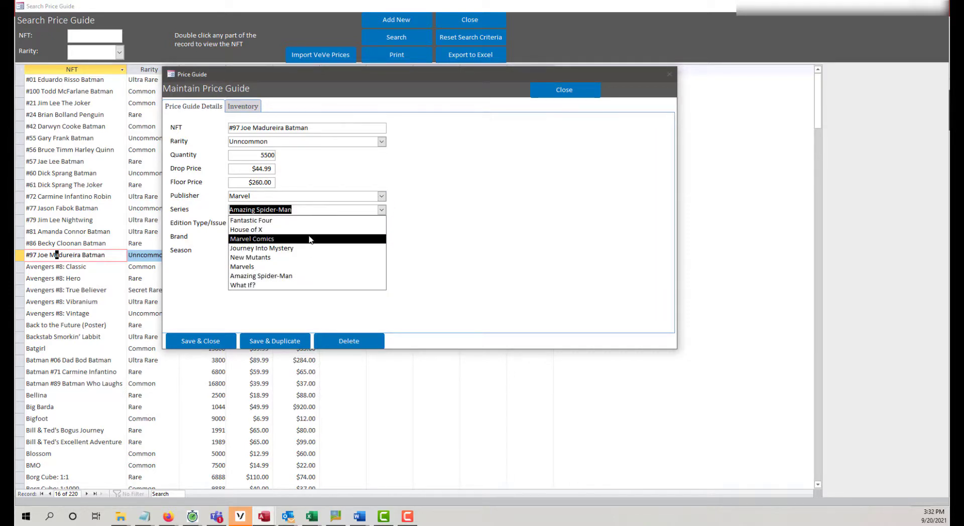
pyautogui.click(305, 220)
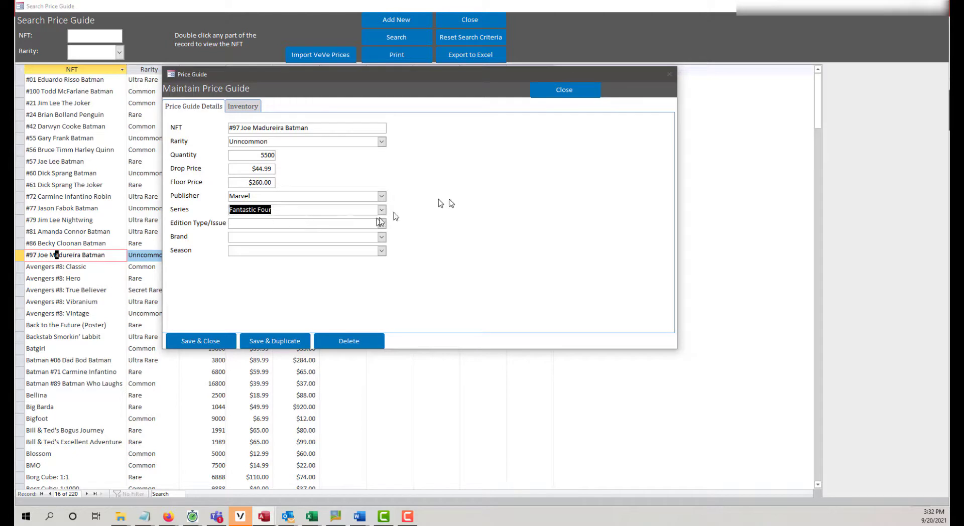
# Step: Set the NFT's Brand to Marvel Mightys and its Season to Season 2, saving and closing the record
pyautogui.click(382, 237)
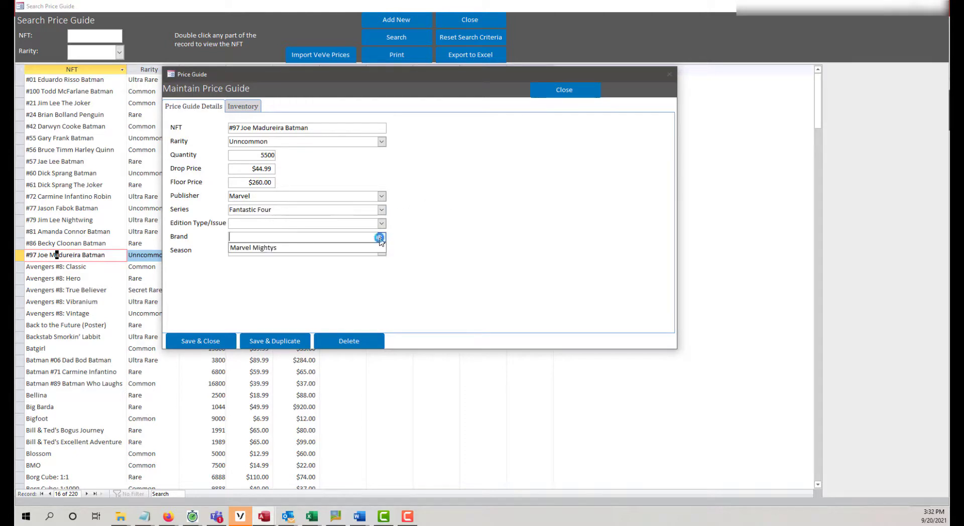
pyautogui.click(352, 248)
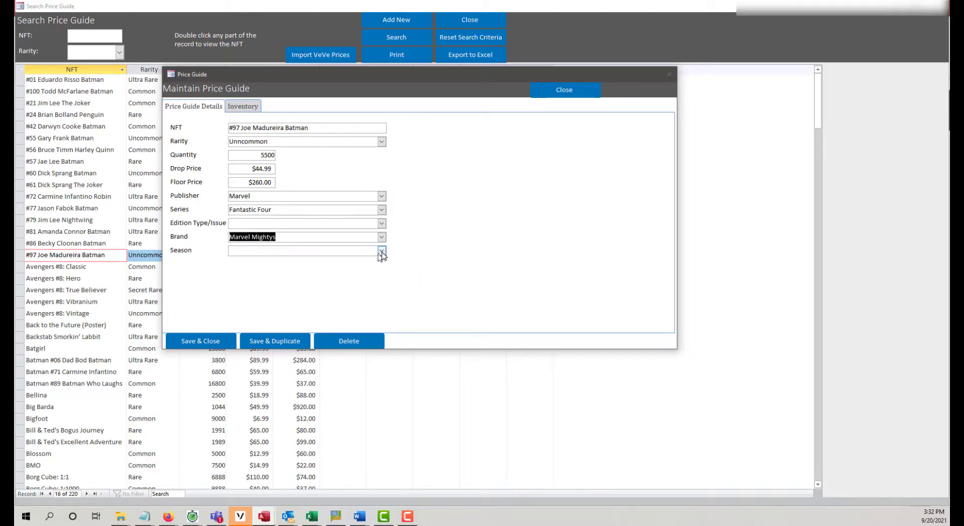
pyautogui.click(385, 255)
pyautogui.click(353, 262)
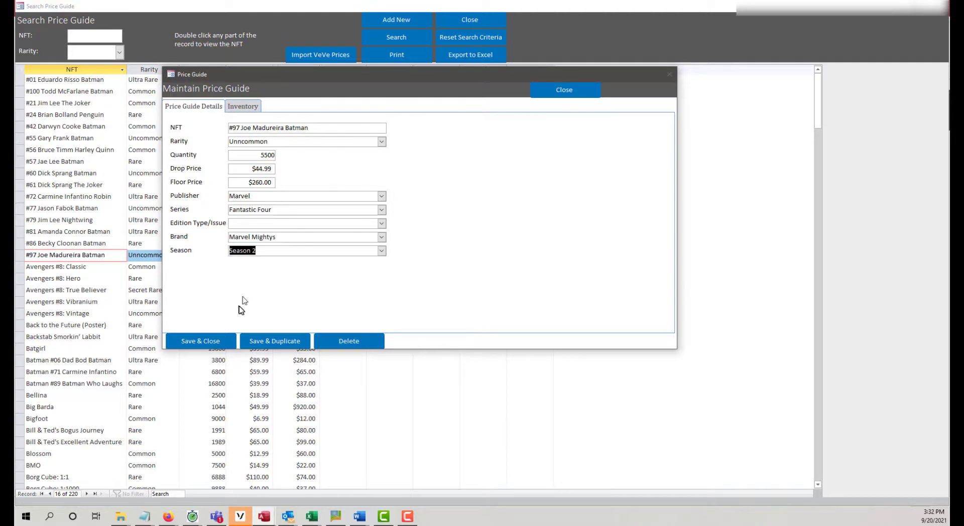
pyautogui.click(199, 341)
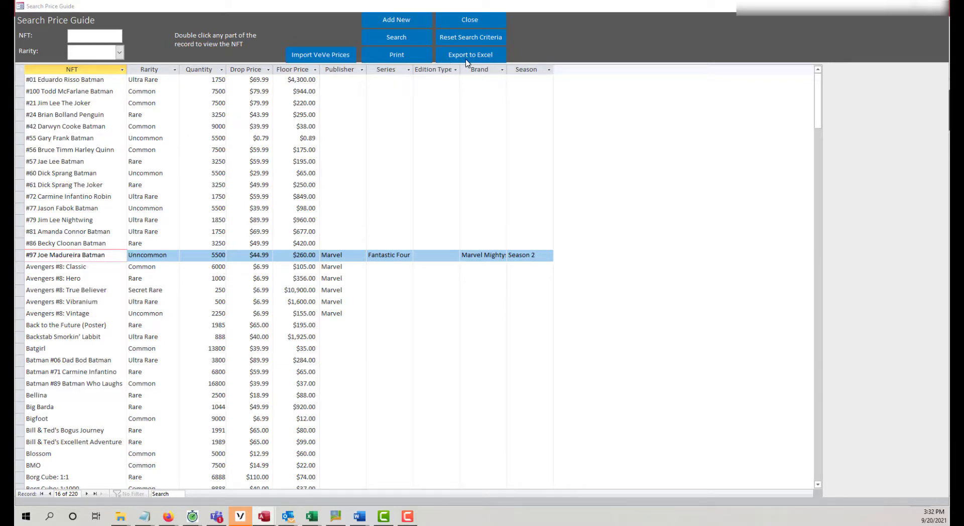
# Step: Import the VeVe prices into the price guide and close the price guide search
pyautogui.click(317, 56)
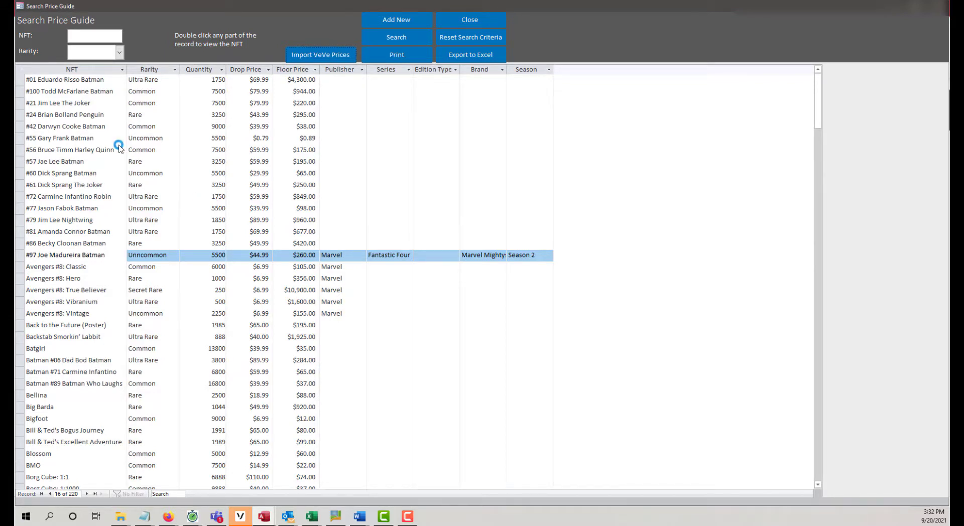
pyautogui.click(469, 20)
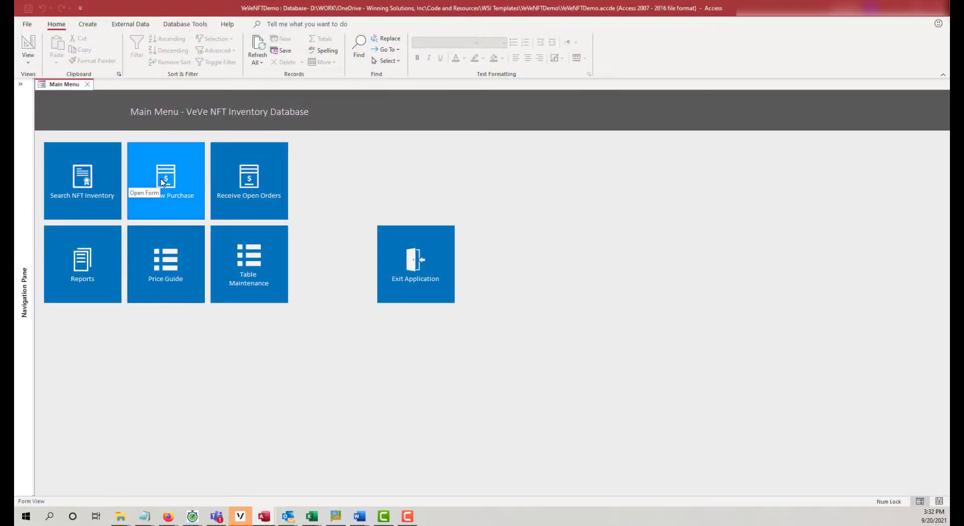
# Step: Start a new NFT entry from the NFT inventory search and choose Back to the Future (Poster) as the NFT
pyautogui.click(81, 182)
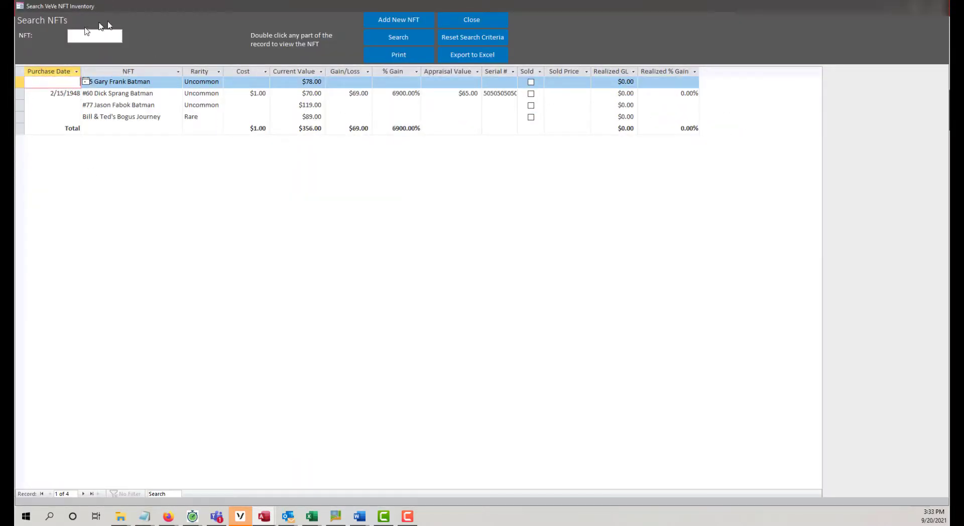
pyautogui.click(380, 25)
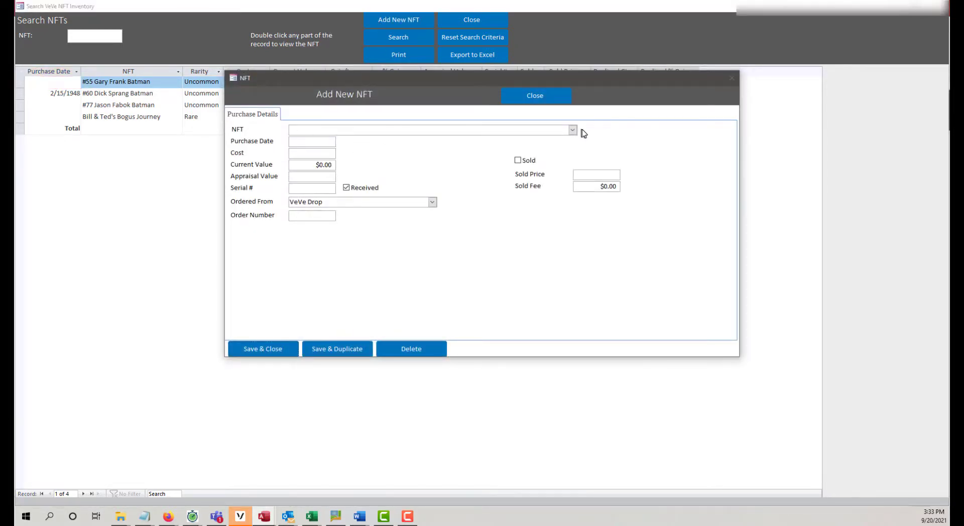
pyautogui.click(573, 130)
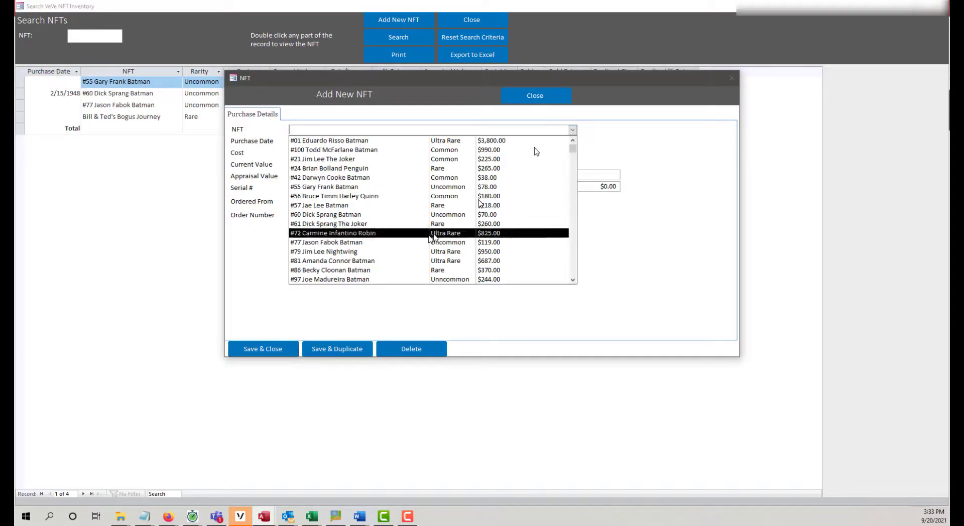
pyautogui.scroll(-5, 407, 282)
pyautogui.scroll(3, 397, 281)
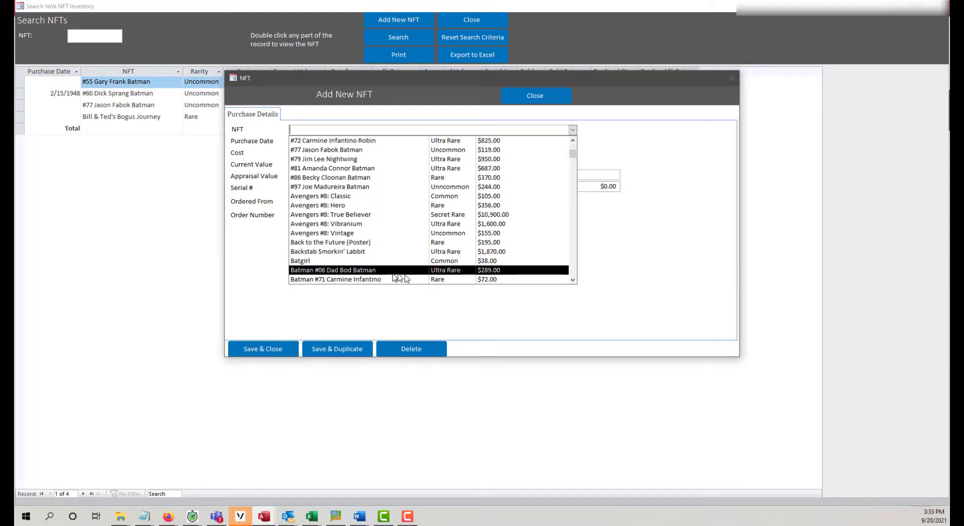
pyautogui.scroll(-1, 386, 281)
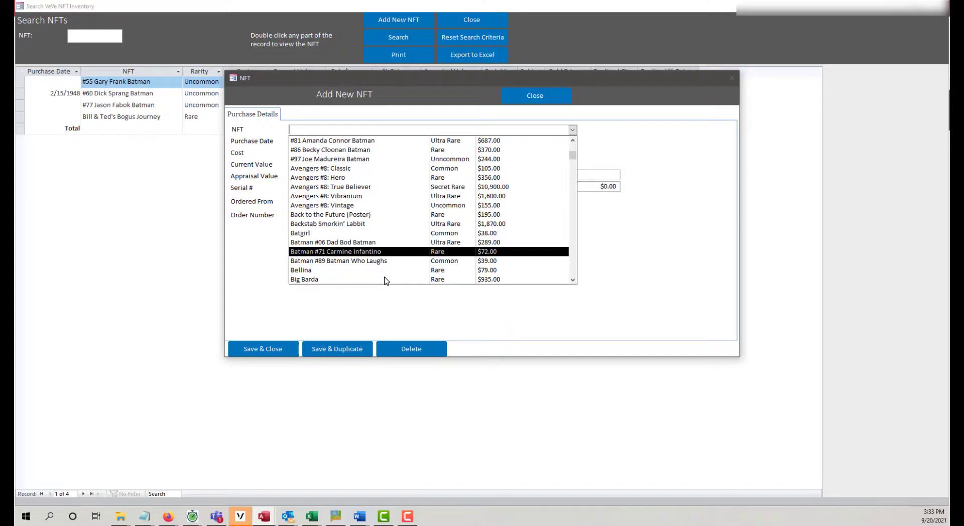
pyautogui.click(369, 216)
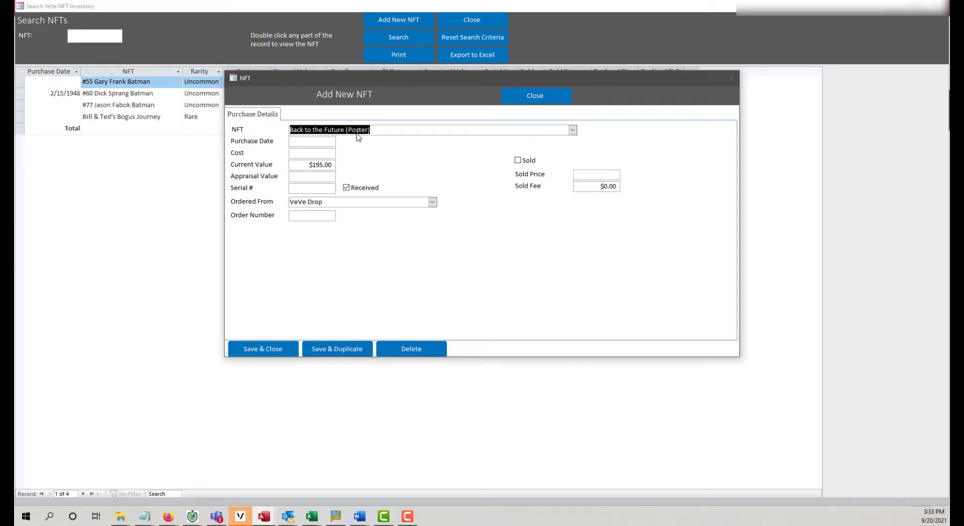
# Step: Enter Purchase Date 5/1/1985, Cost $5.00 and Appraisal Value $175.00 for the new NFT, saving and closing the entry
pyautogui.click(308, 145)
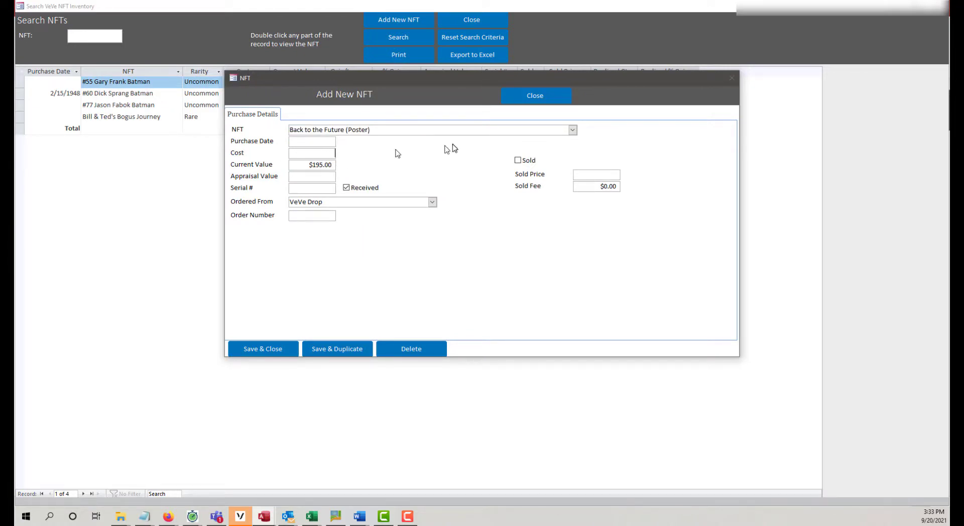
pyautogui.click(315, 142)
pyautogui.write('5/1/1985')
pyautogui.click(327, 153)
pyautogui.write('5')
pyautogui.press('Tab')
pyautogui.press('Tab')
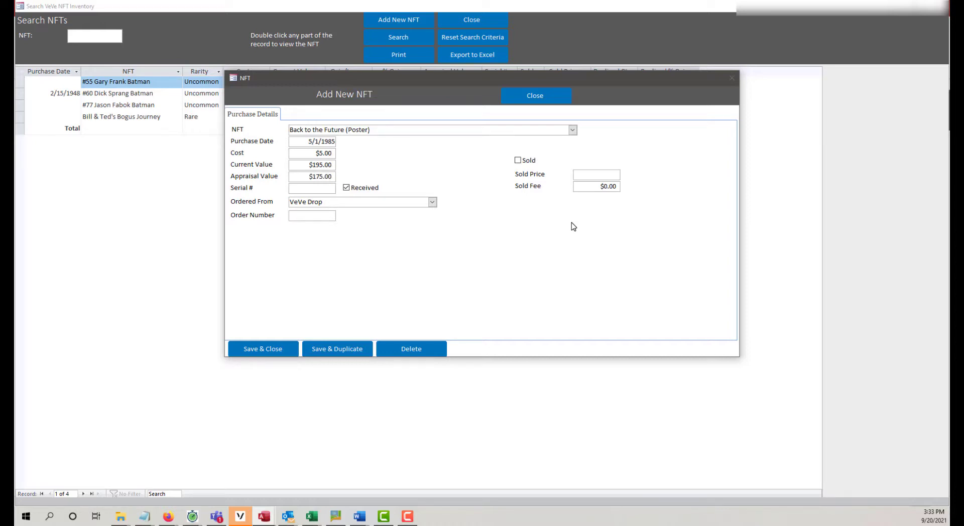
pyautogui.click(272, 353)
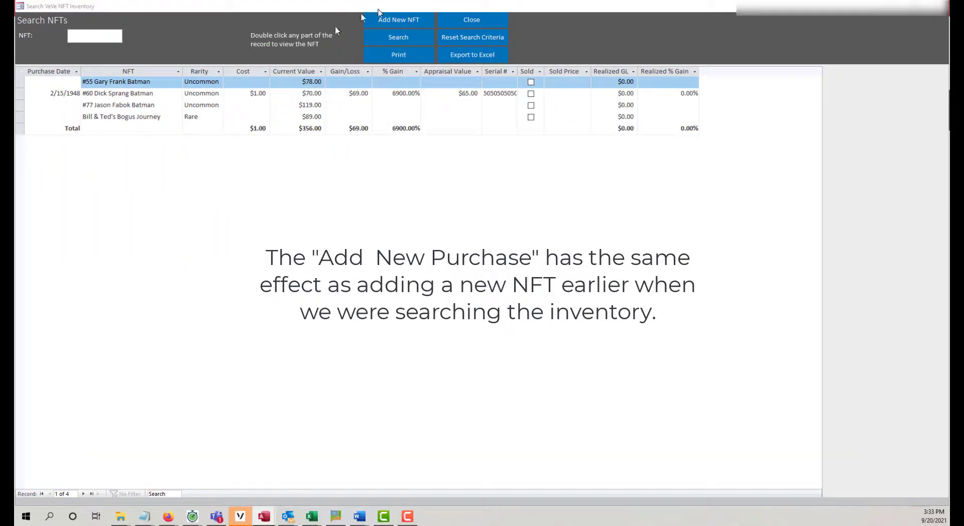
# Step: Rerun the inventory search, examine the Back to the Future (Poster) record, and close the inventory search
pyautogui.click(390, 41)
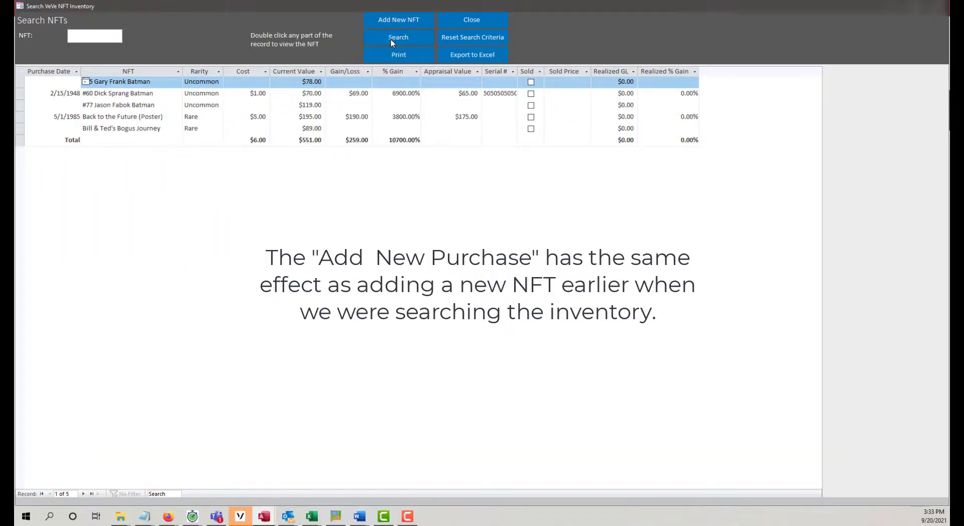
pyautogui.click(126, 116)
pyautogui.click(16, 118)
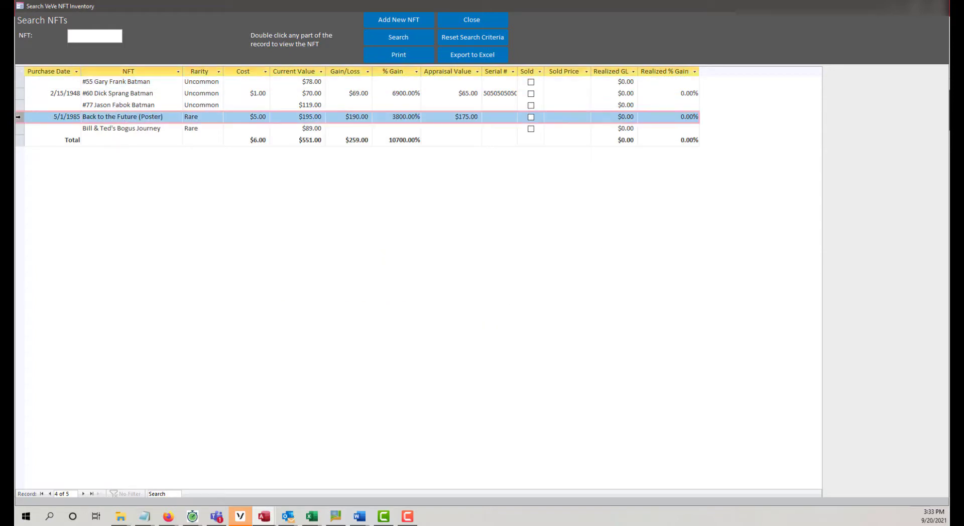
pyautogui.click(472, 20)
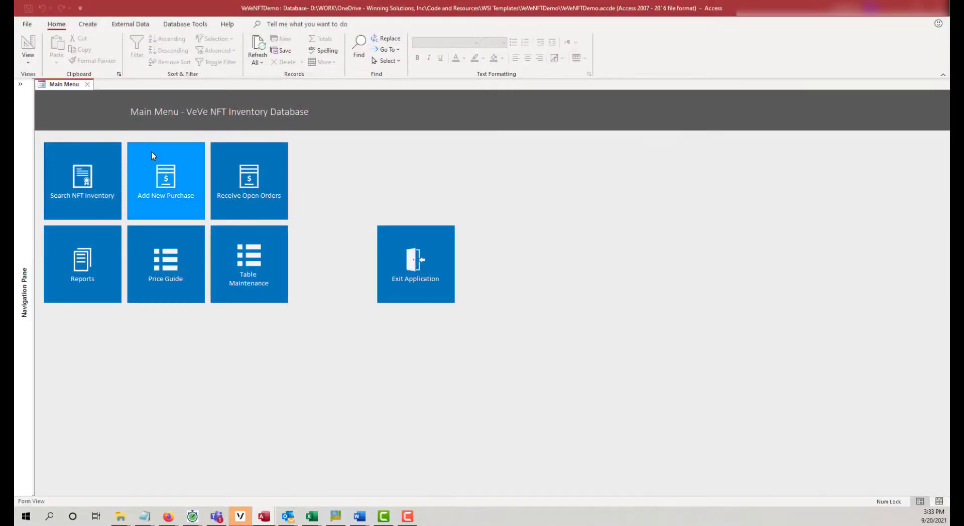
# Step: View the price guide search and the blank new purchase form from the main menu, closing each without entering anything
pyautogui.click(155, 179)
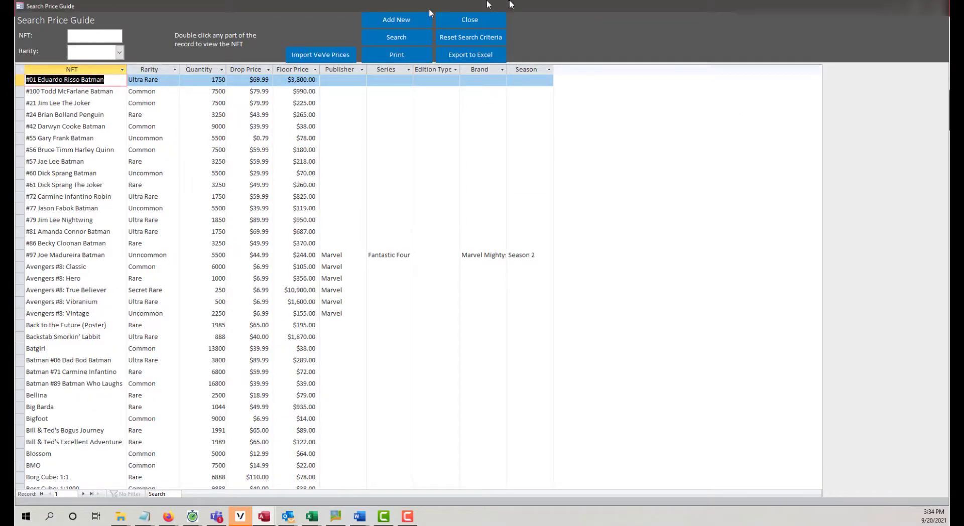
pyautogui.click(478, 19)
pyautogui.click(92, 198)
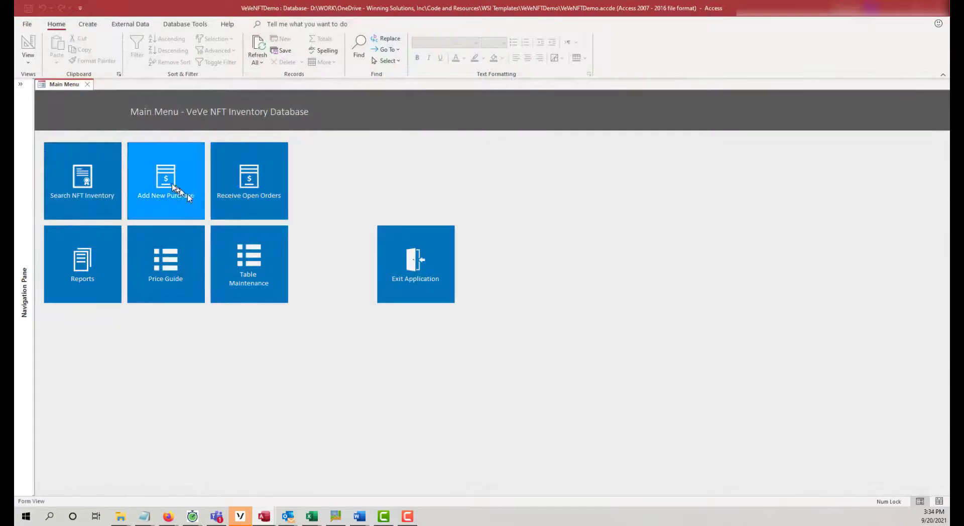
pyautogui.click(183, 195)
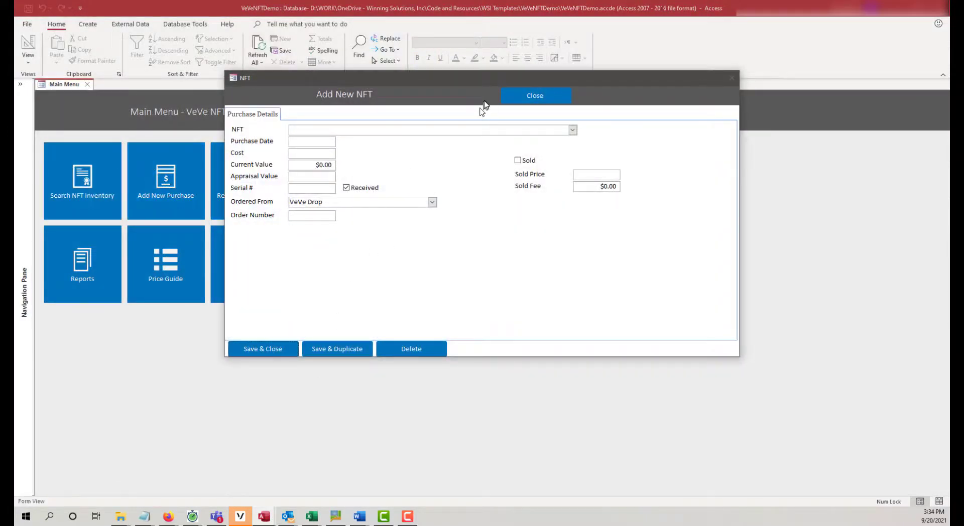
pyautogui.click(530, 95)
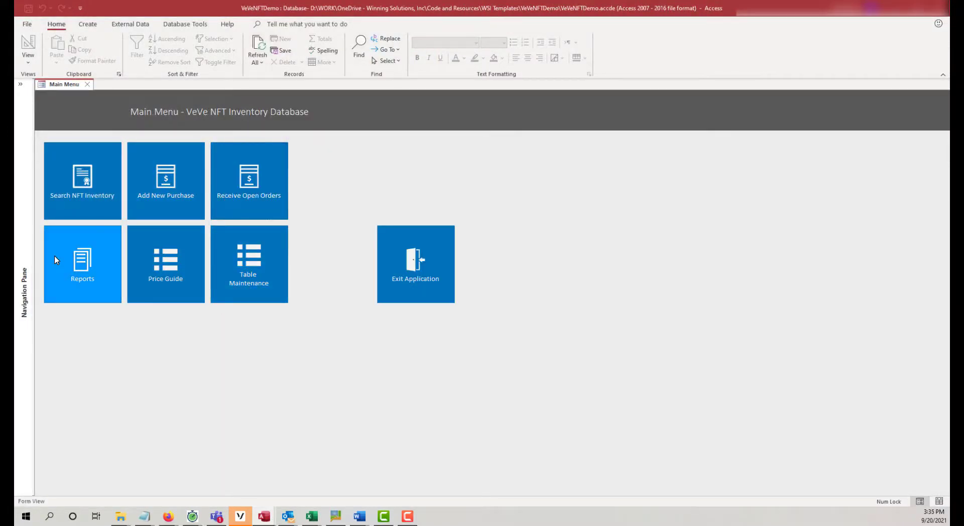
# Step: Run the Inventory On Hand report twice, review the NFT costs, values and gains in the preview, and close it
pyautogui.click(80, 261)
pyautogui.click(82, 134)
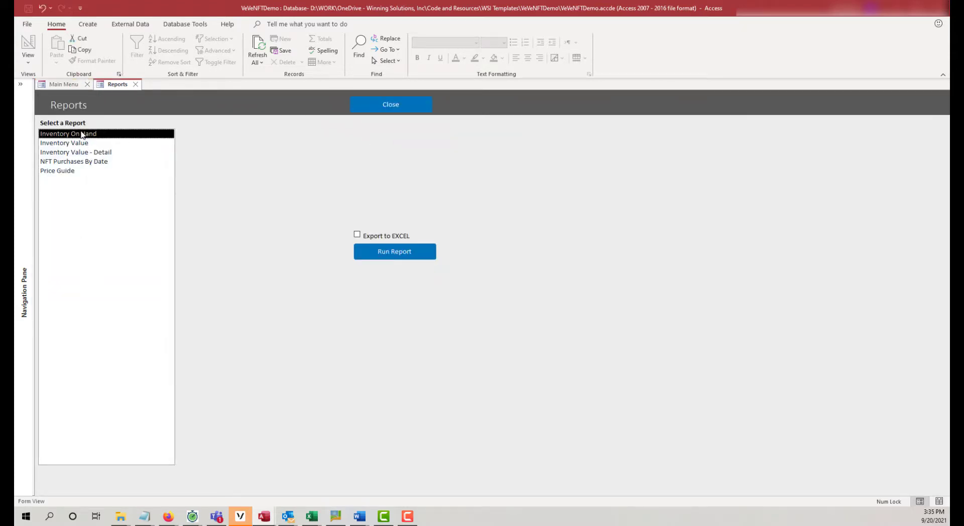
pyautogui.click(392, 251)
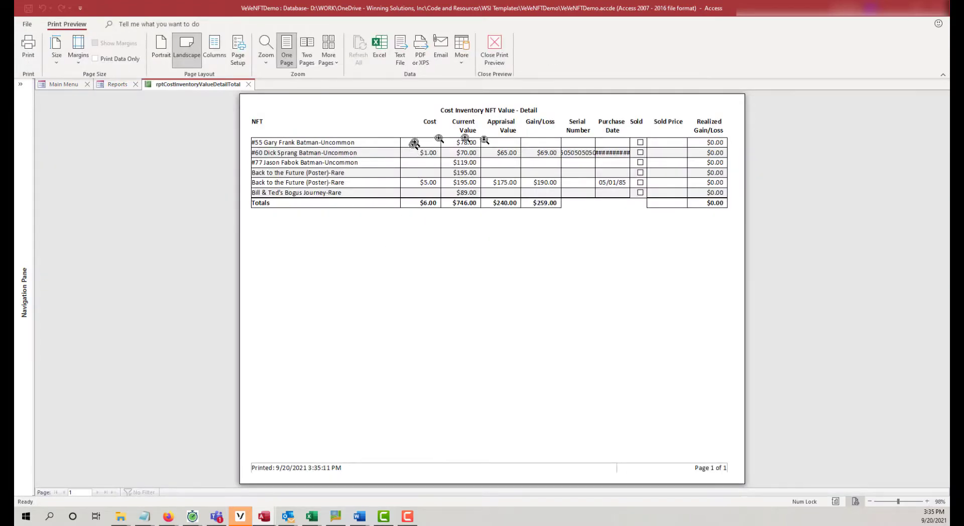
pyautogui.click(251, 84)
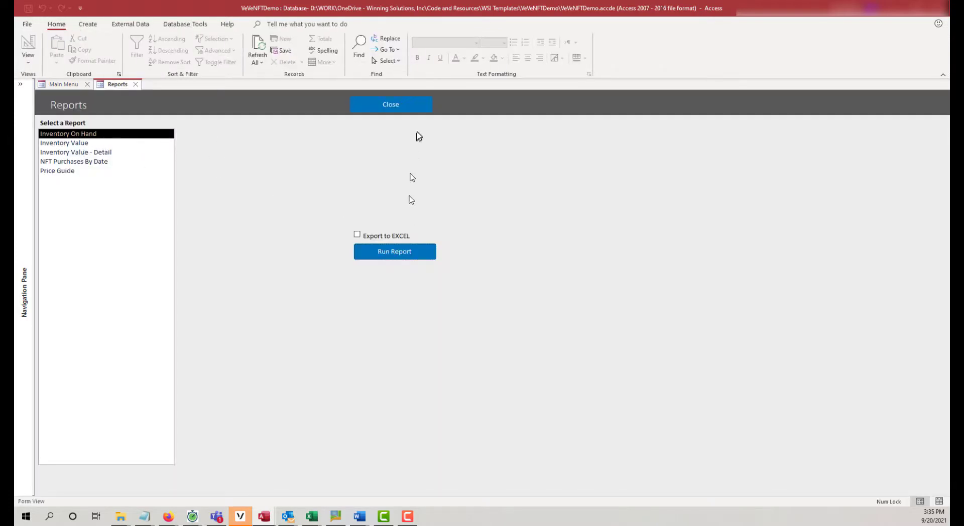
pyautogui.click(376, 249)
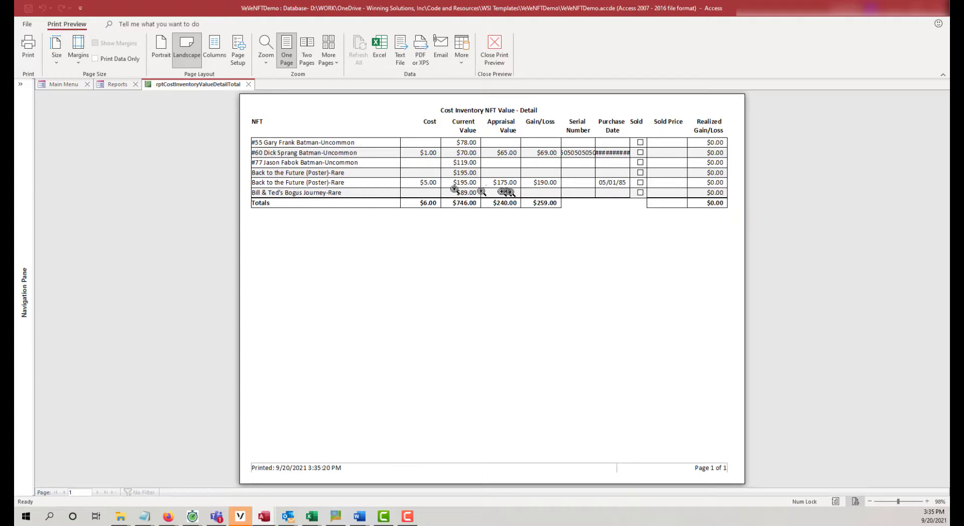
pyautogui.click(249, 84)
# Step: Run the Price Guide report to preview the NFTs with their rarities, drop prices and floor prices
pyautogui.click(74, 172)
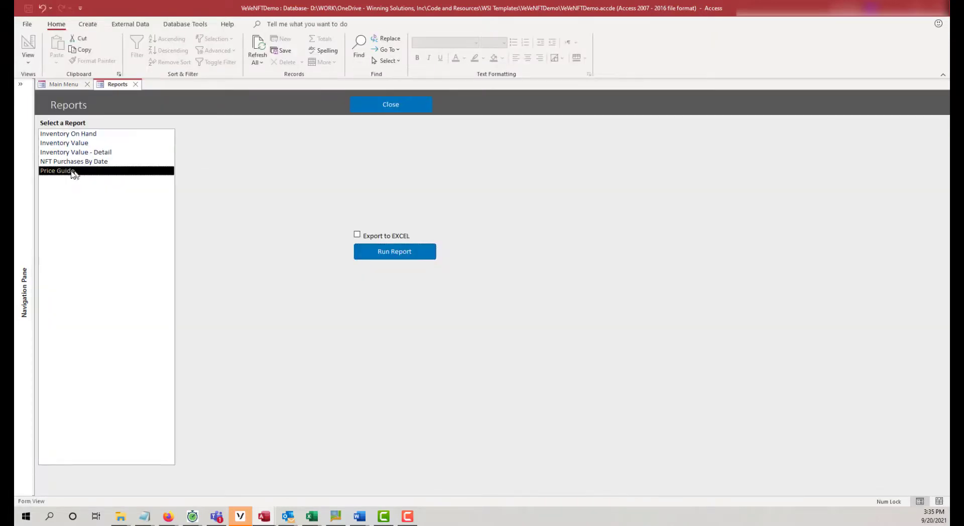
pyautogui.click(409, 252)
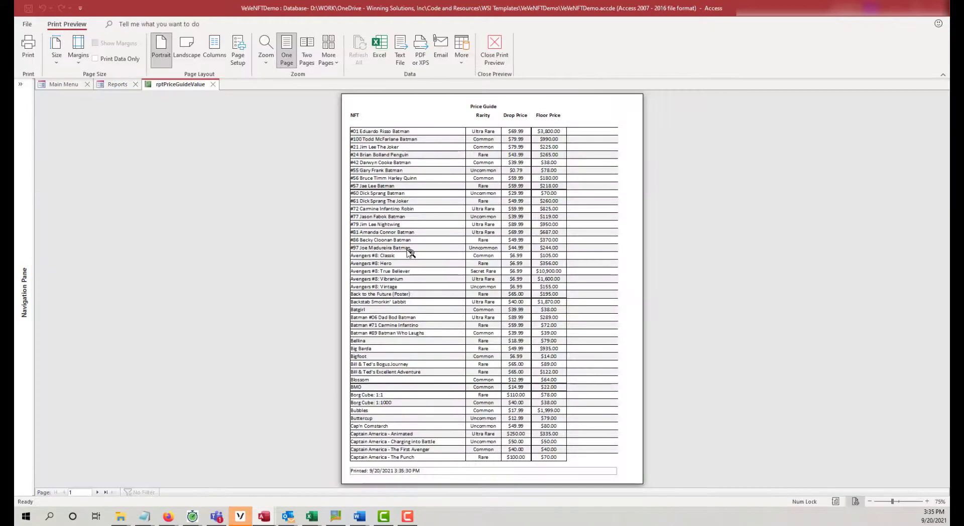
# Step: Close the price guide preview, run the NFT Purchases By Date report for 9/1/21 to 9/30/21, and close its preview
pyautogui.click(214, 84)
pyautogui.click(91, 162)
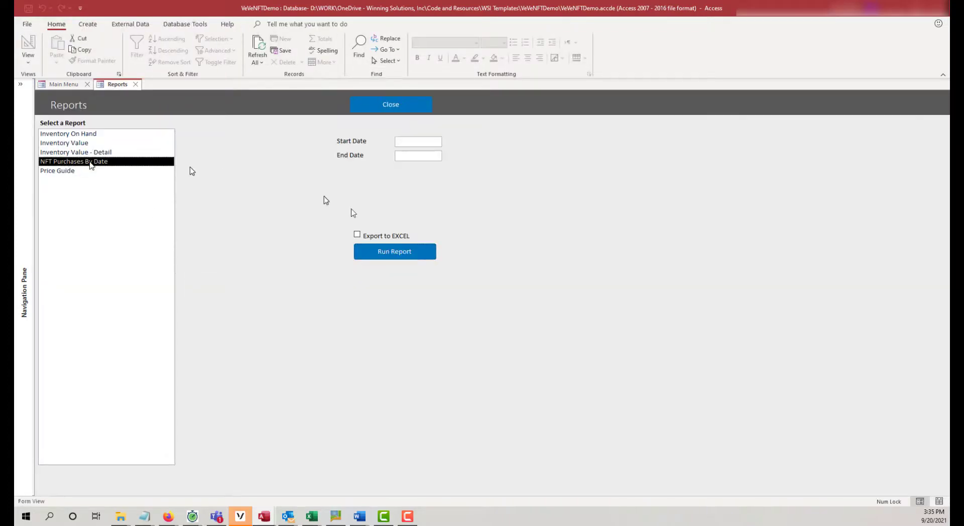
pyautogui.click(421, 143)
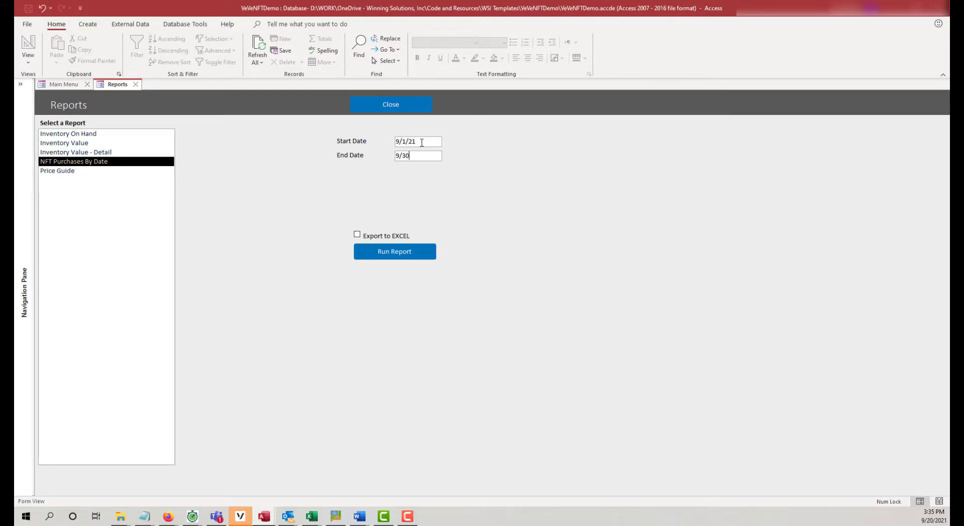
pyautogui.click(385, 256)
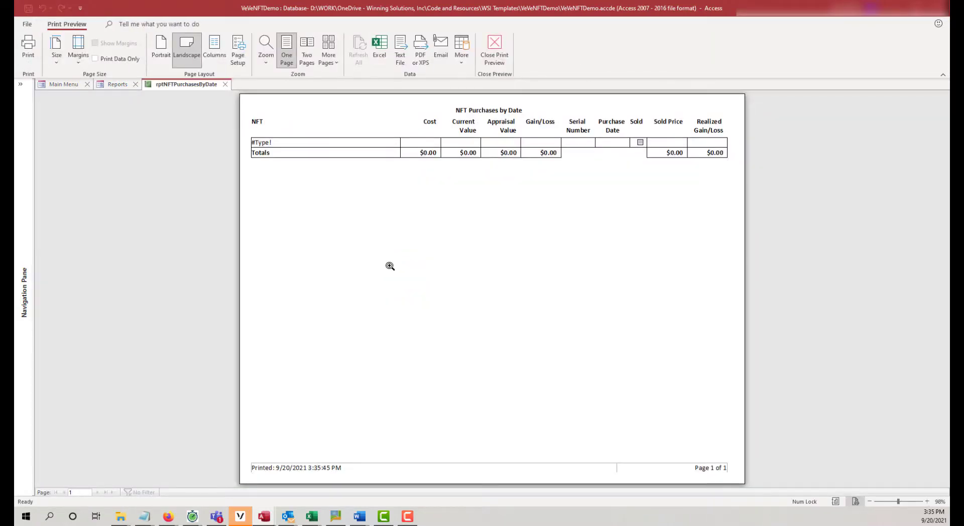
pyautogui.click(225, 84)
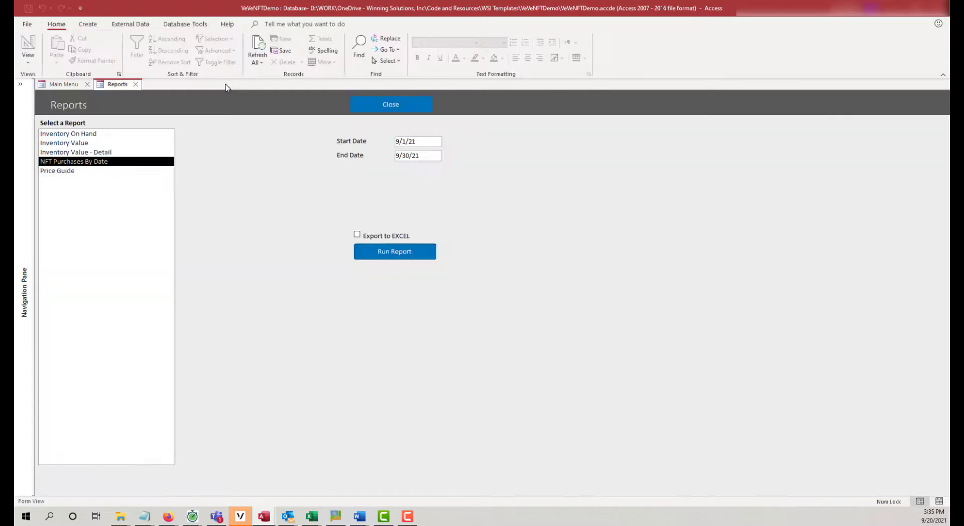
# Step: Run the Inventory Value - Detail report, review the itemized NFT costs and values, and close the preview and the Reports form
pyautogui.click(94, 152)
pyautogui.click(390, 248)
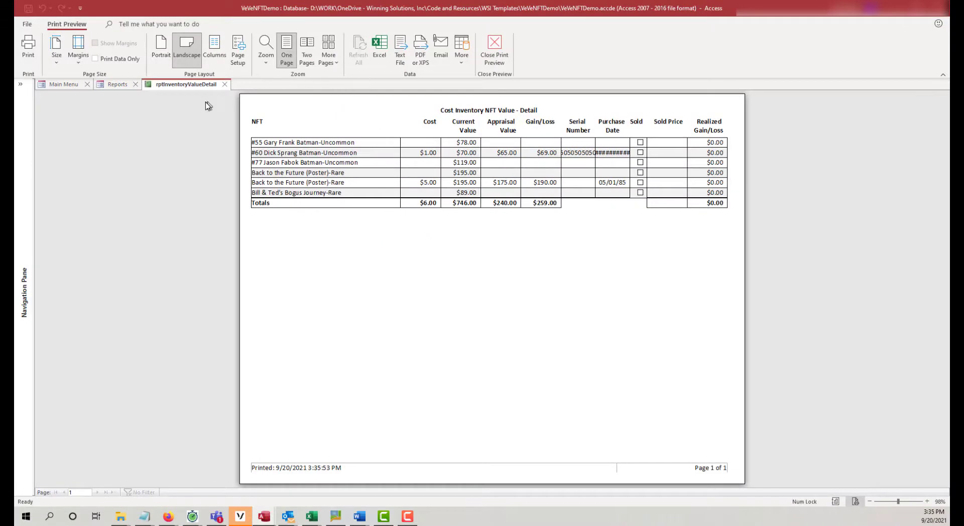
pyautogui.click(224, 85)
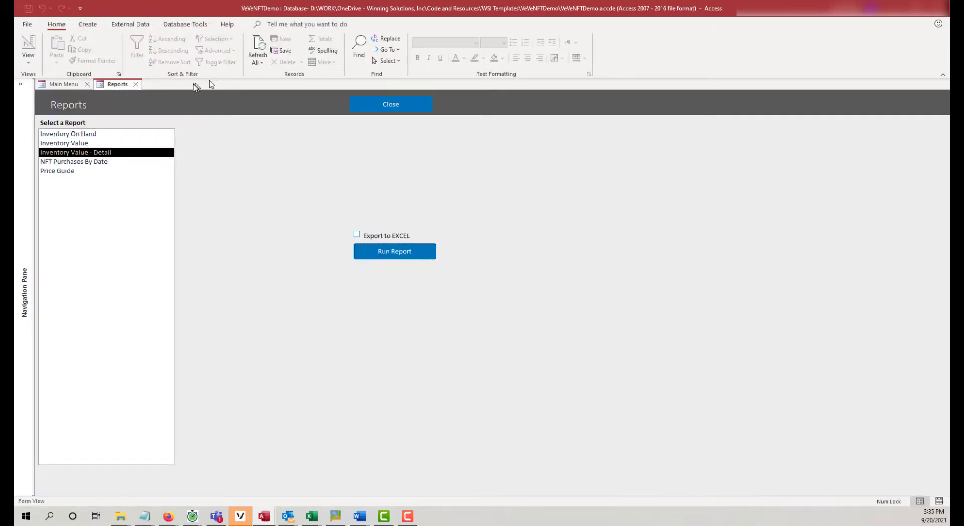
pyautogui.click(137, 85)
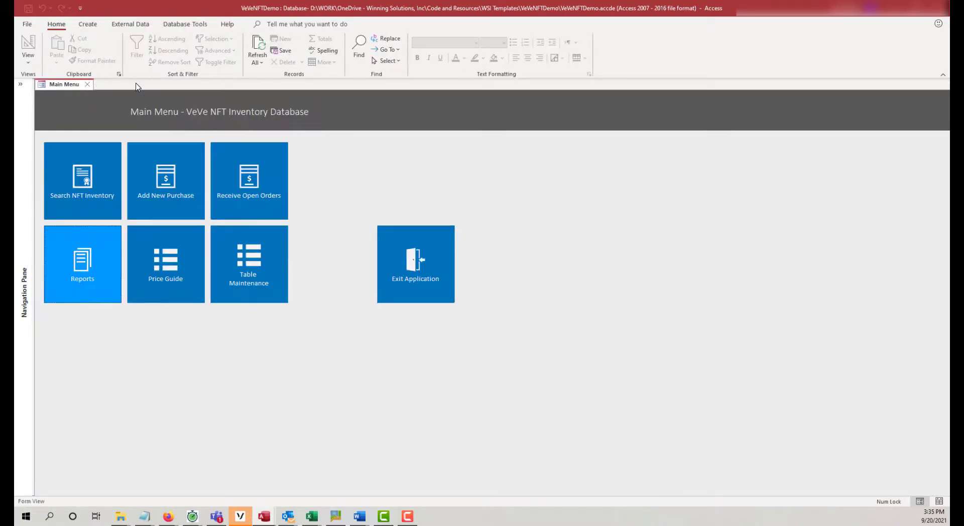